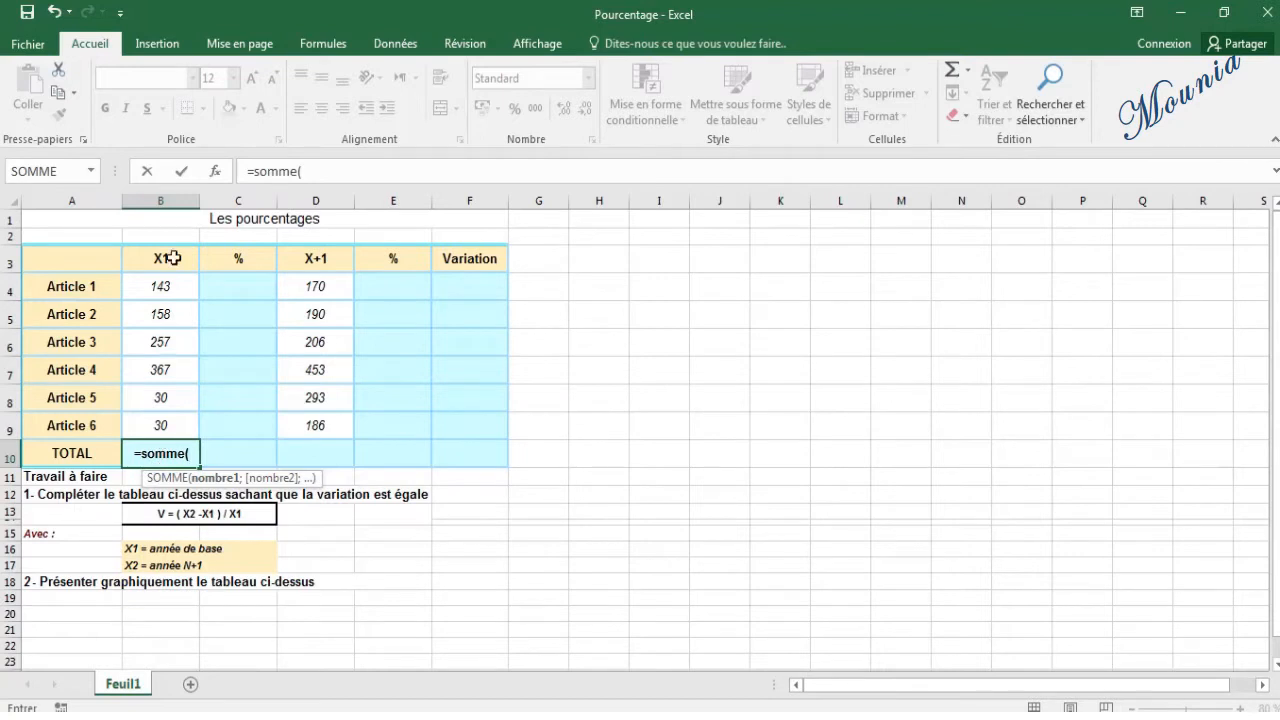
- Complete the B10 total as =SOMME(B4:B9) and fill it across the TOTAL row to E10
drag(149, 283, 155, 425)
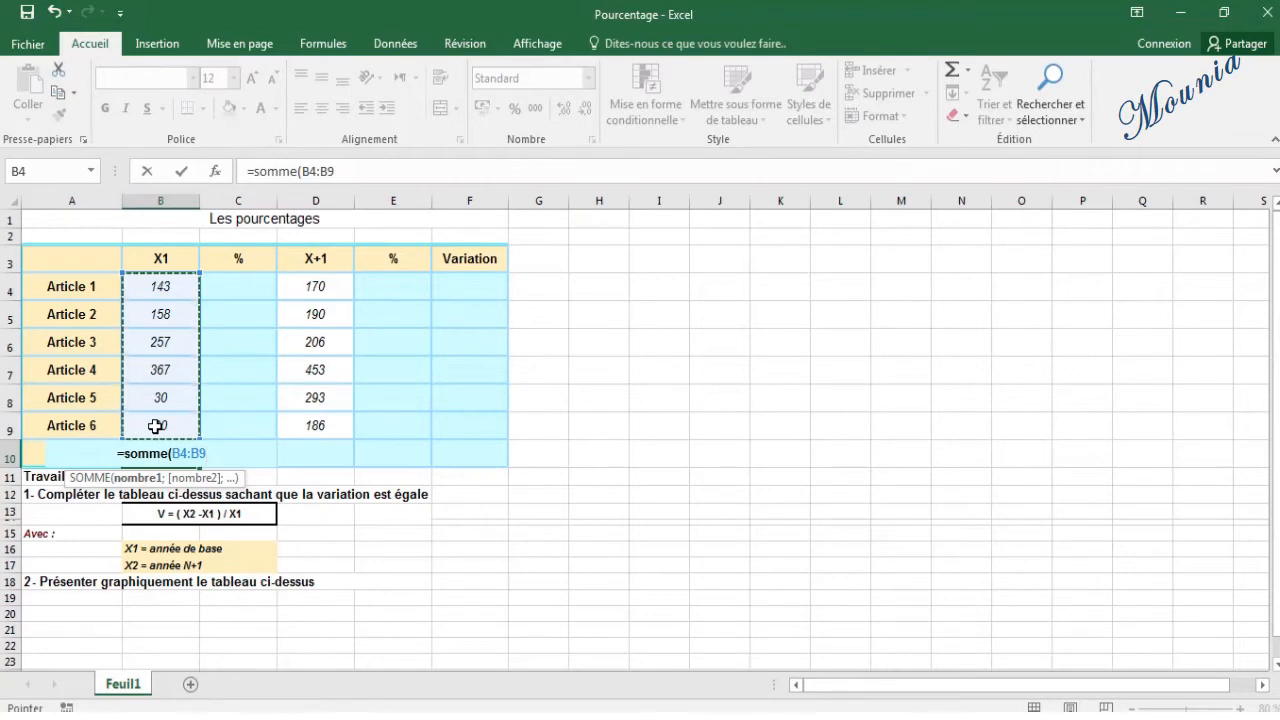
text())
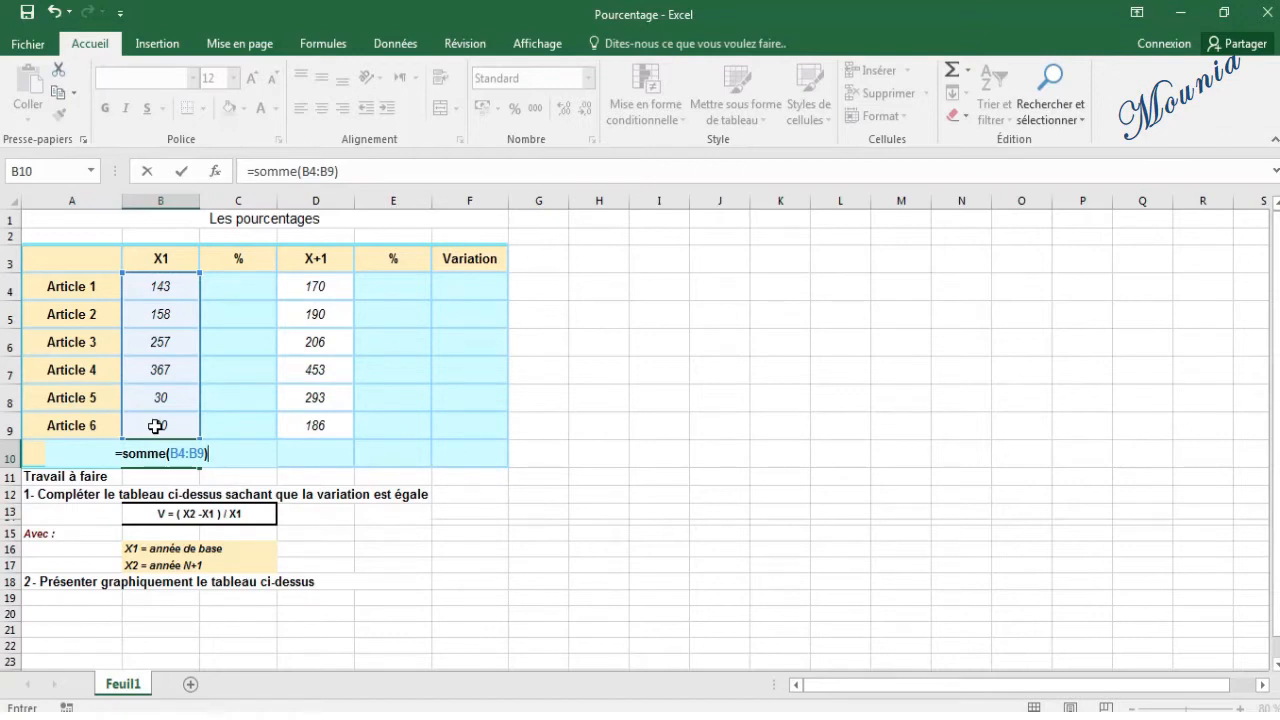
click(183, 173)
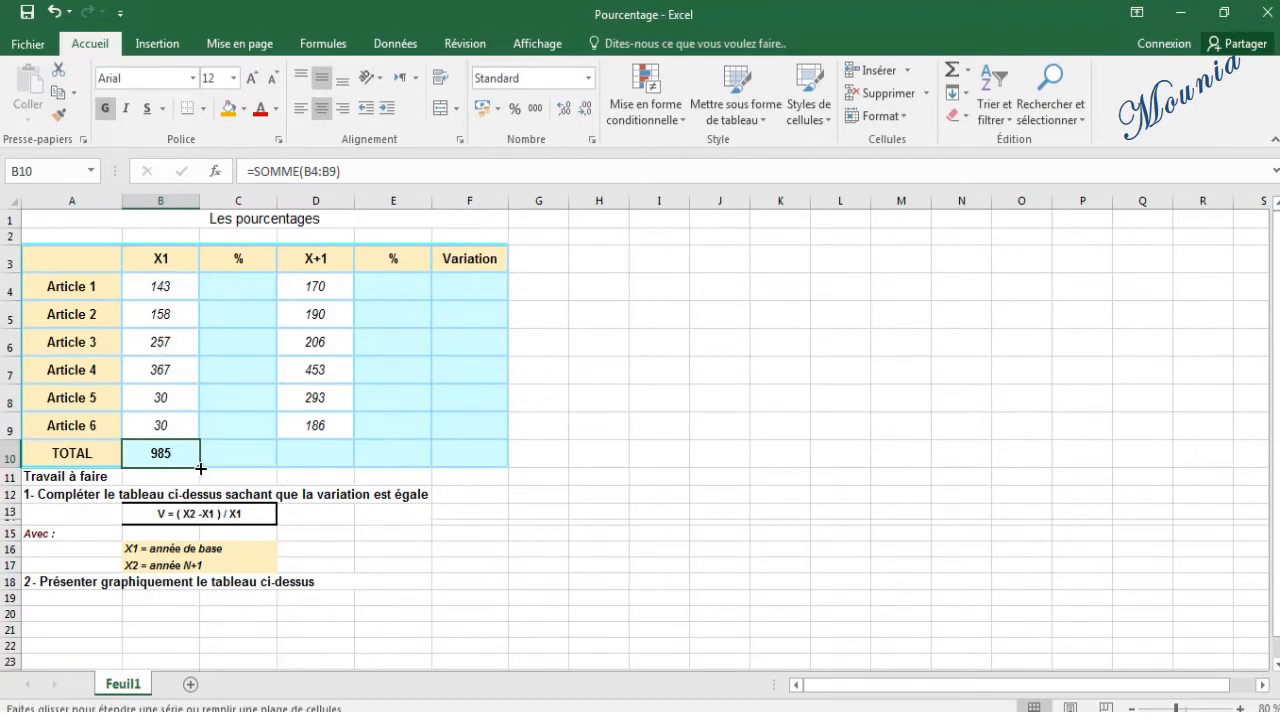
drag(201, 468, 421, 477)
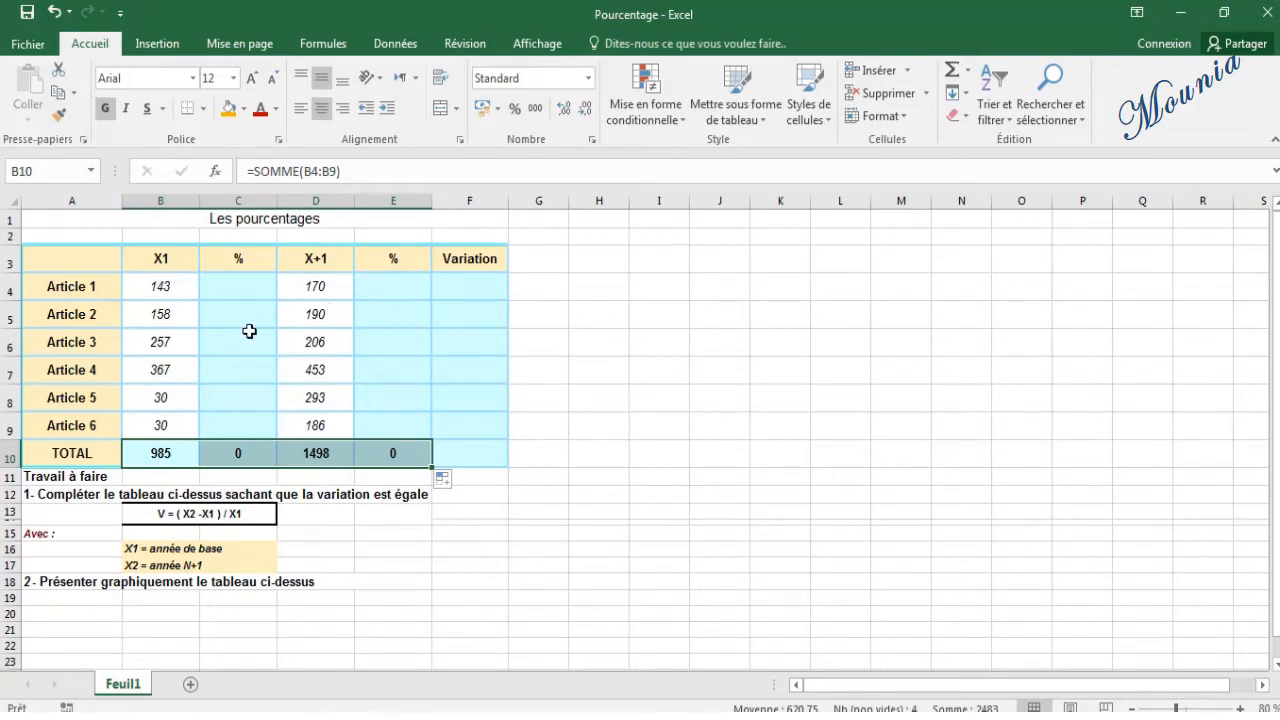
click(241, 287)
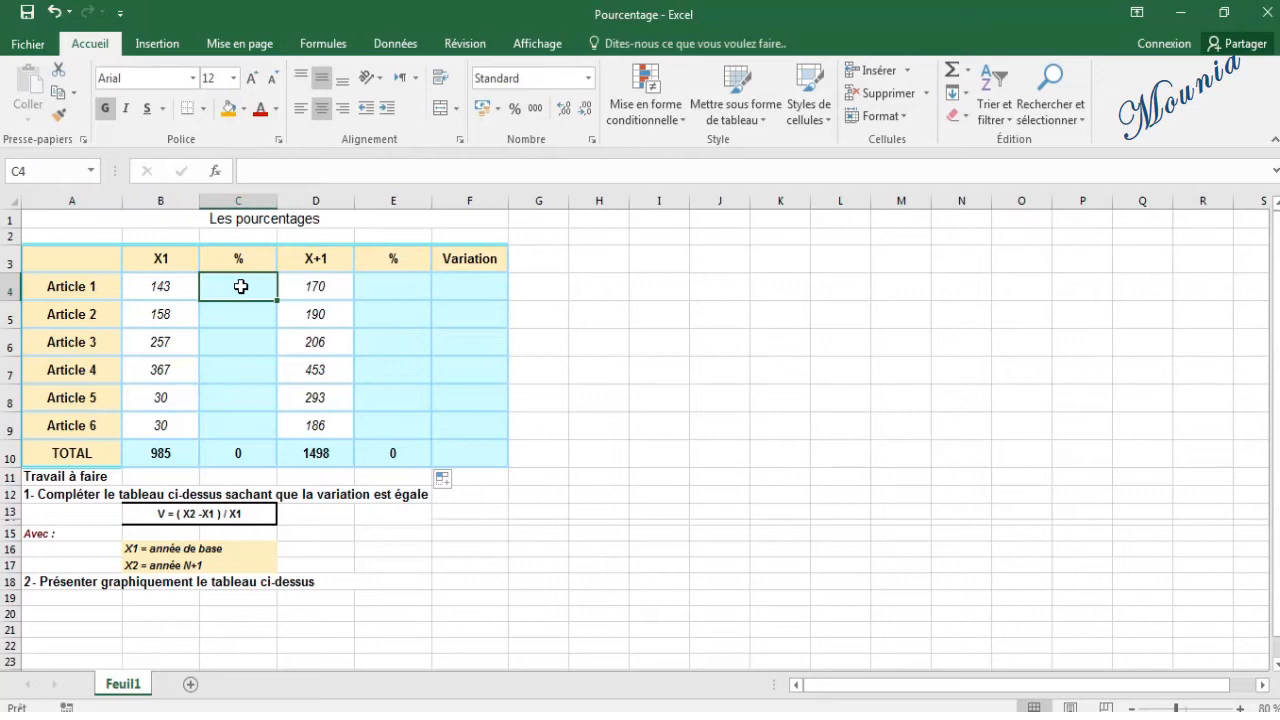
drag(241, 287, 248, 422)
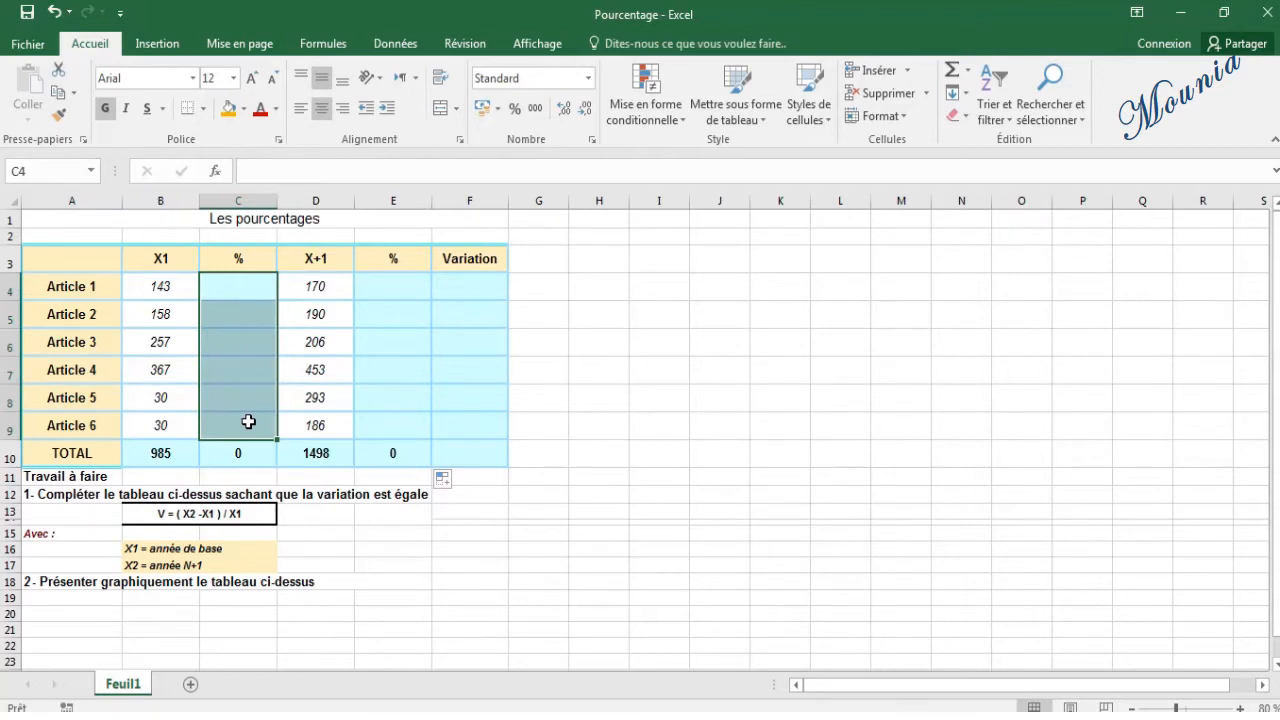
ctrl+click(248, 422)
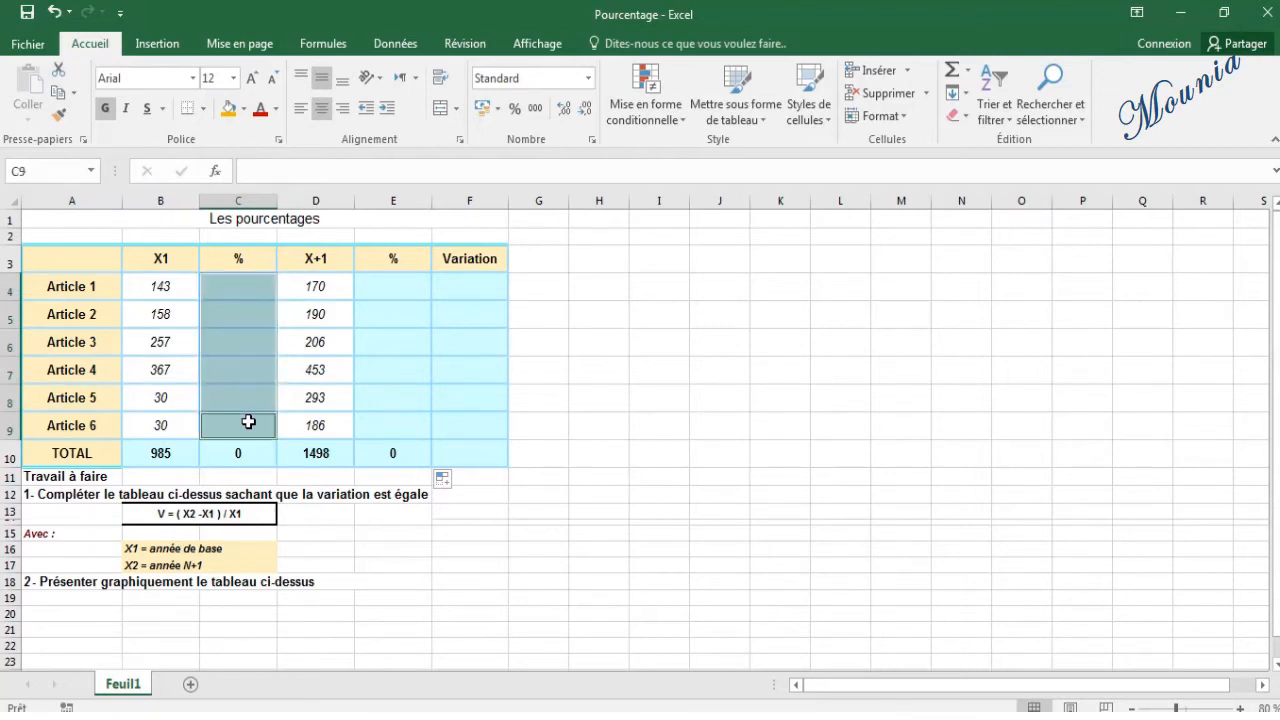
drag(248, 422, 406, 320)
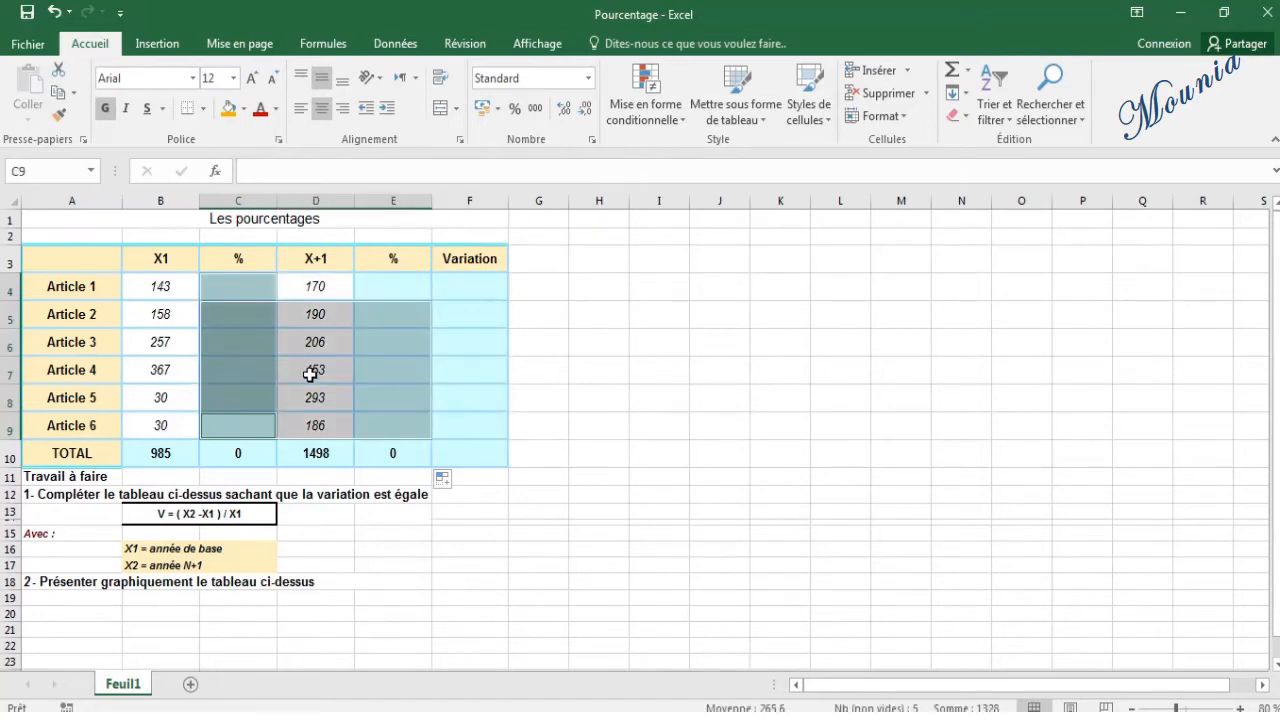
click(230, 405)
drag(240, 282, 246, 417)
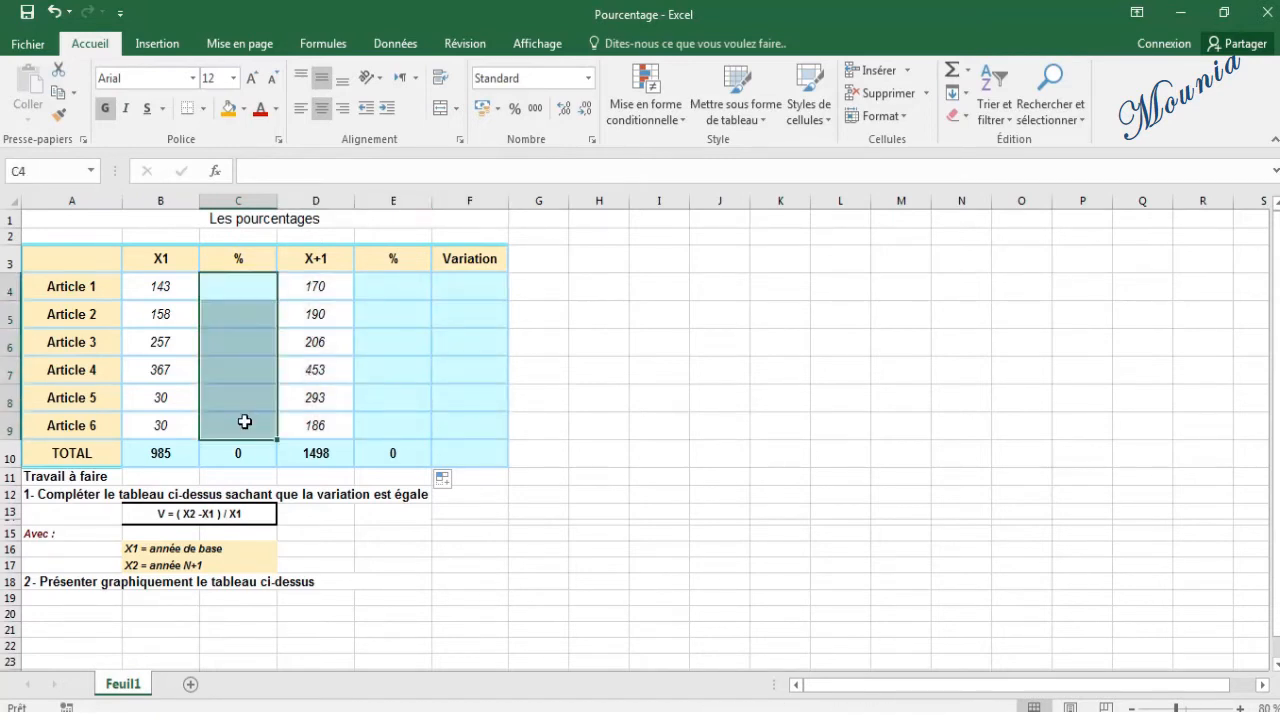
drag(397, 292, 395, 426)
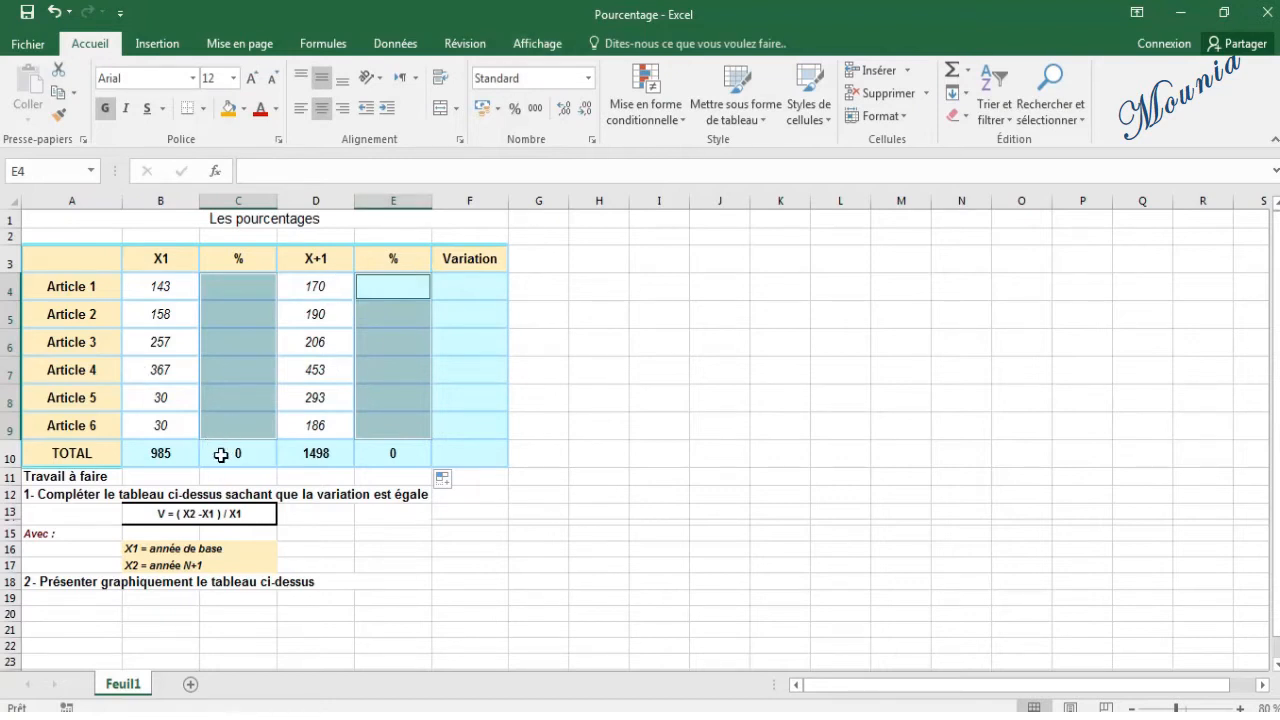
- Format both % columns, C4:C10 and E4:E10, with the percentage number format
drag(228, 285, 214, 462)
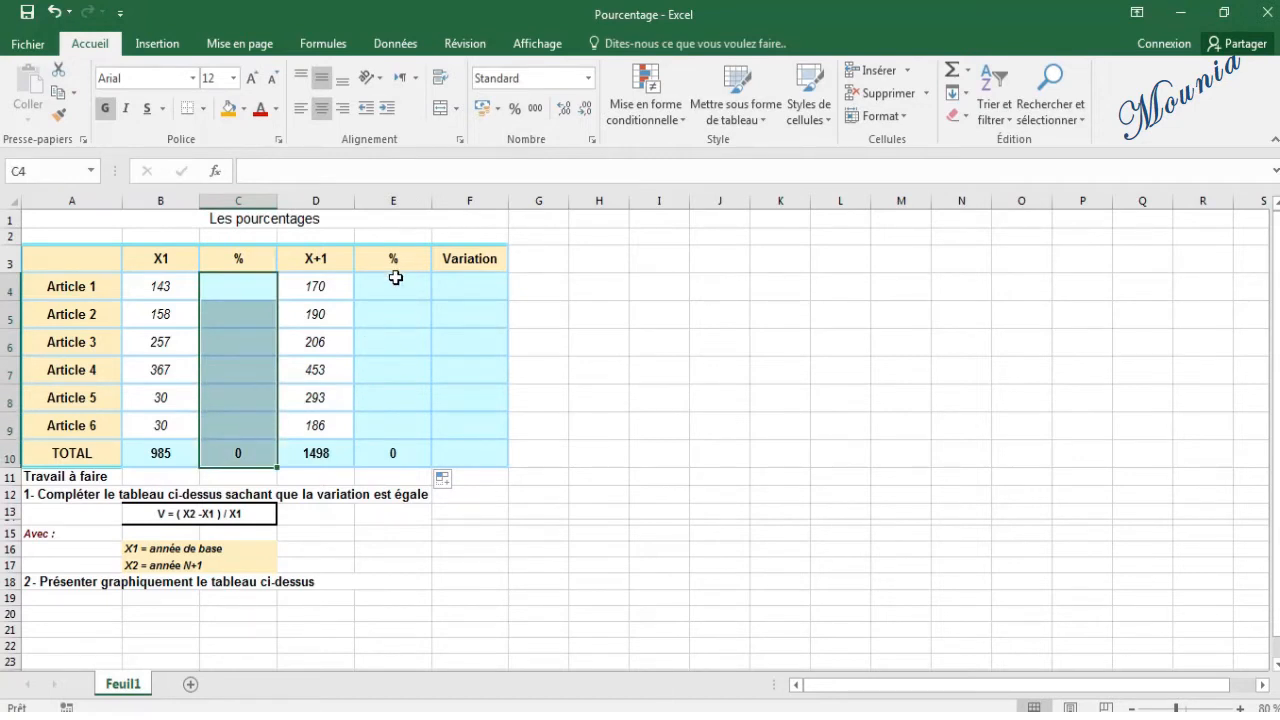
drag(395, 278, 390, 455)
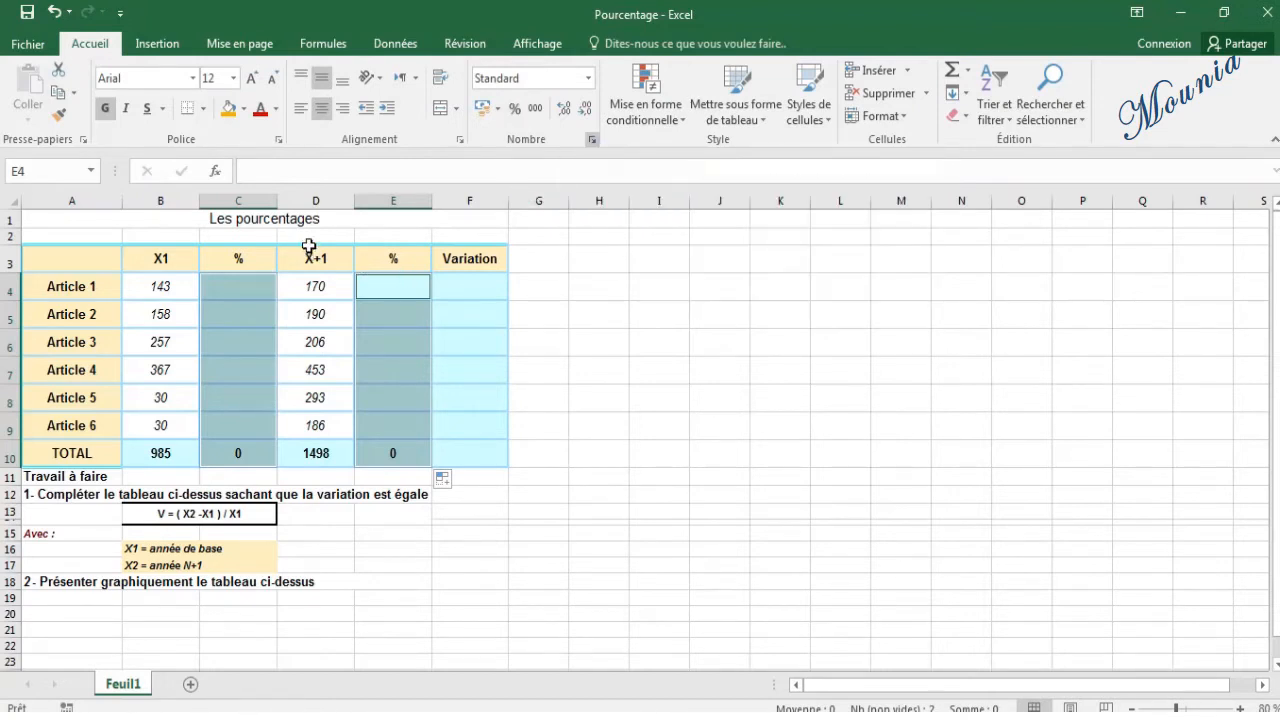
key(ctrl+1)
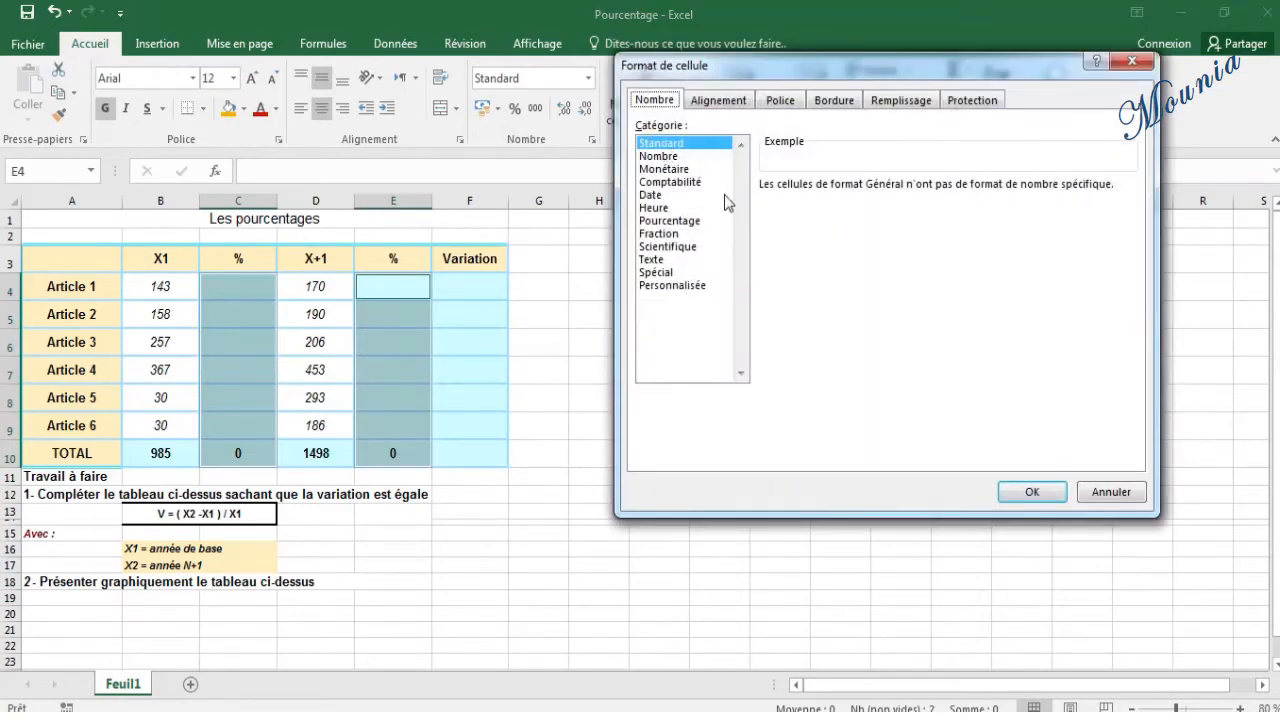
click(1132, 62)
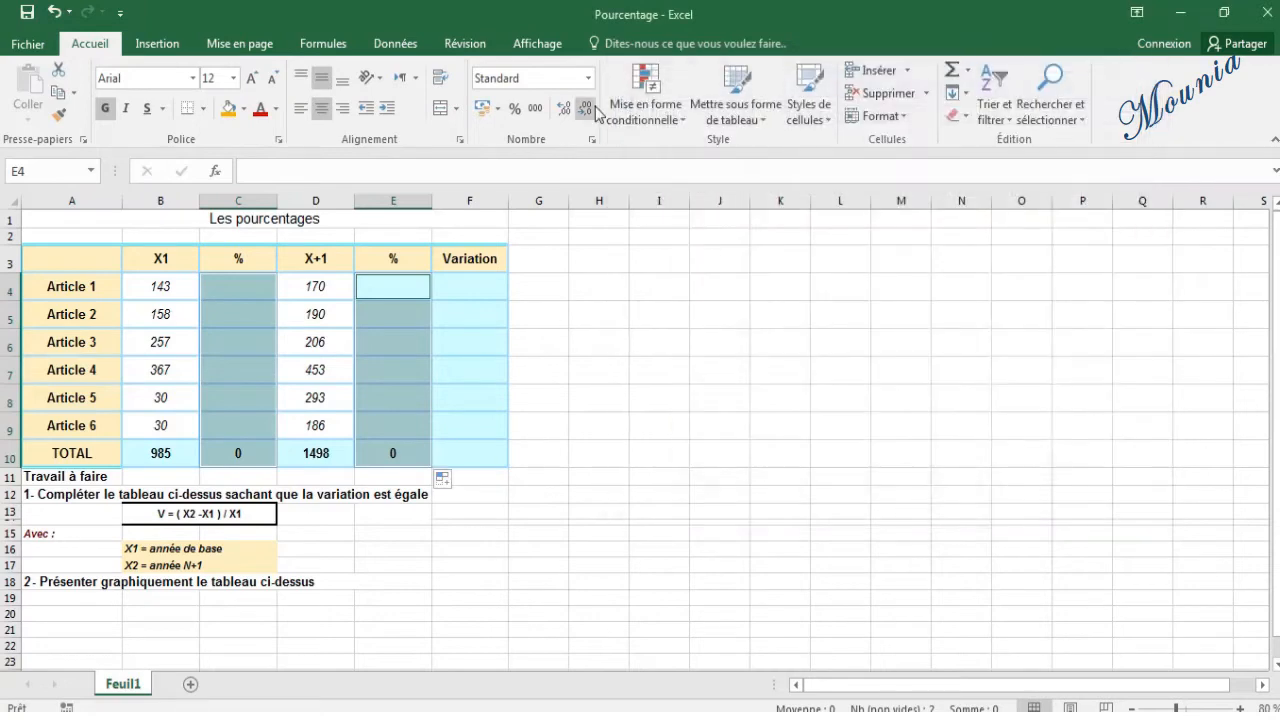
click(515, 109)
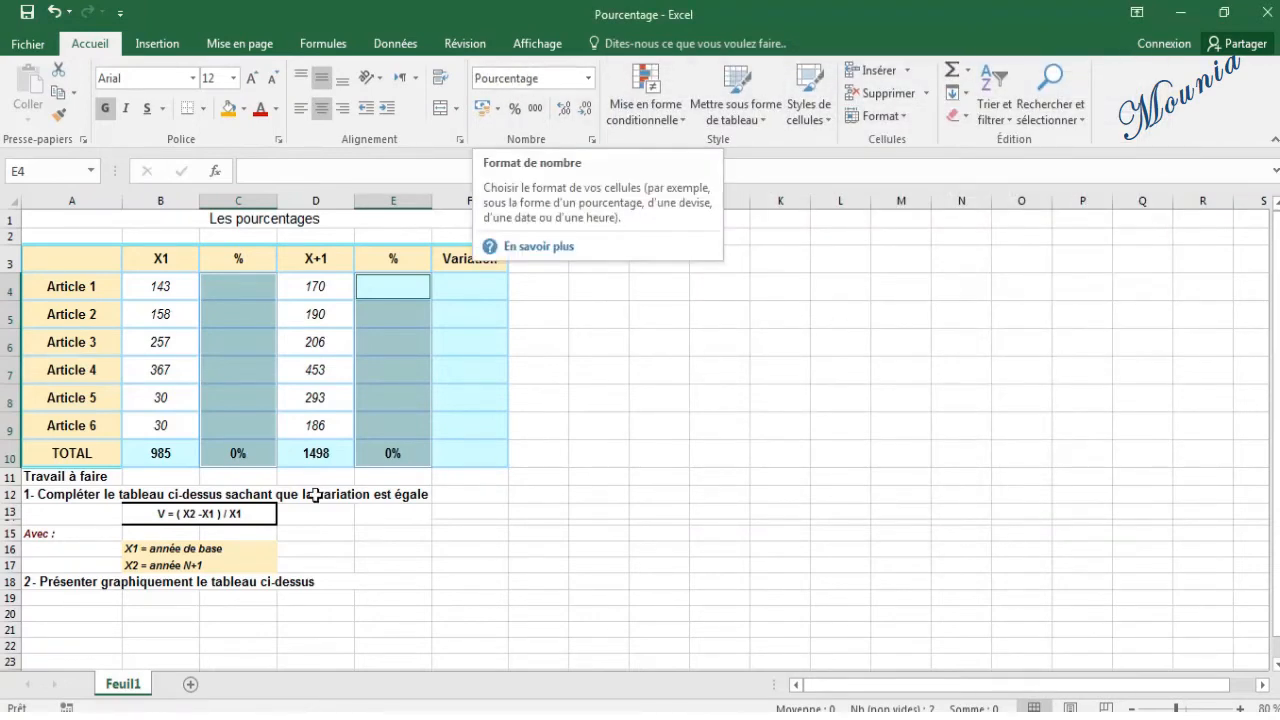
- Enter =B4/$B$10 in C4 for Article 1's share of the X1 total and fill it down to C9
click(233, 292)
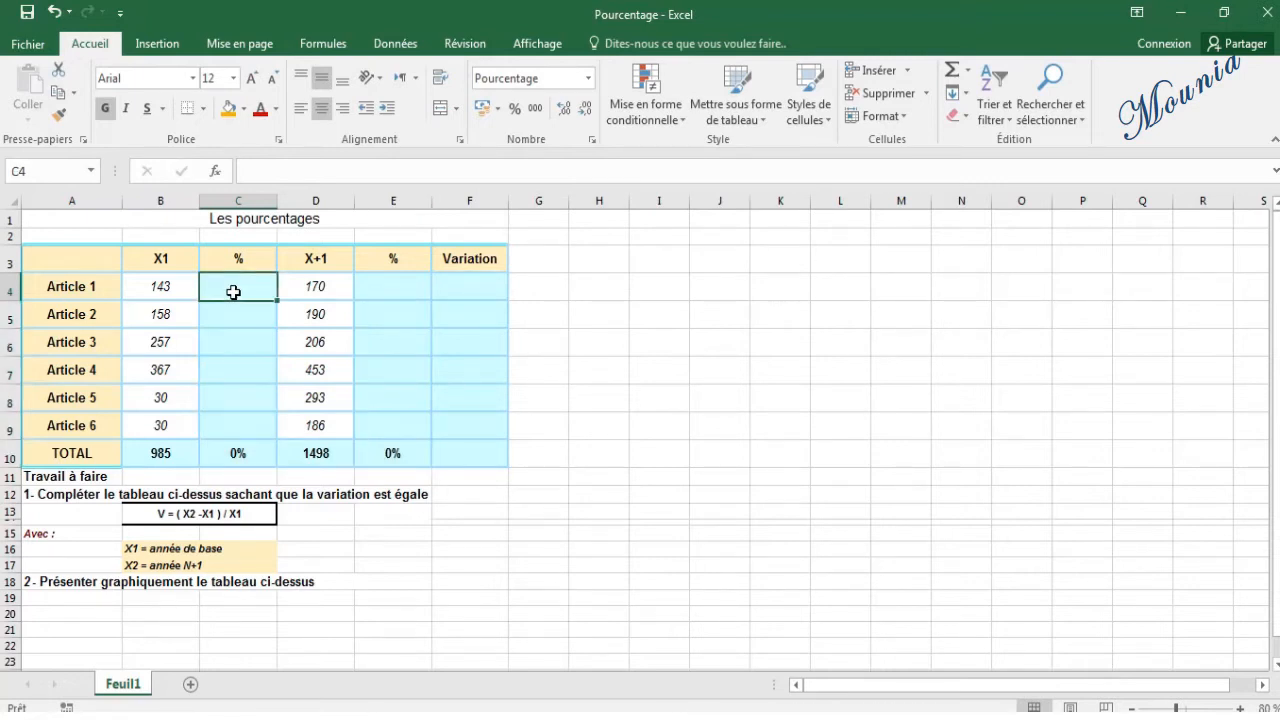
text(=)
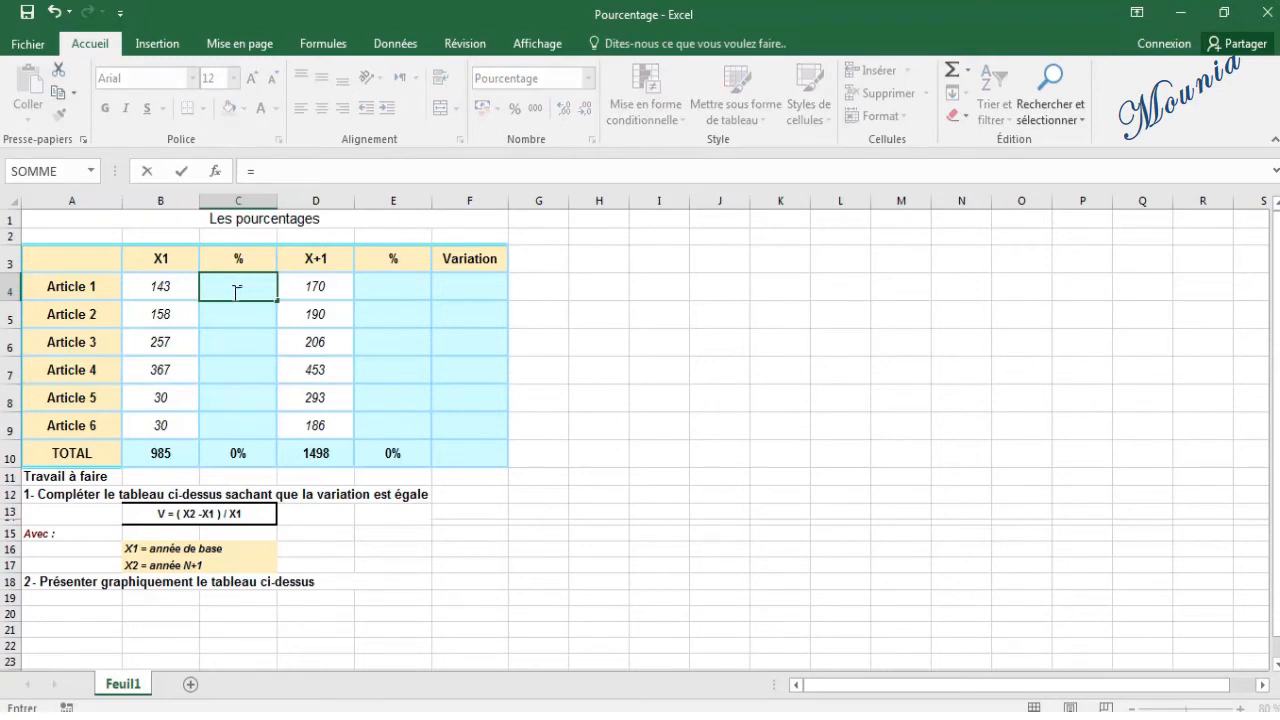
click(163, 288)
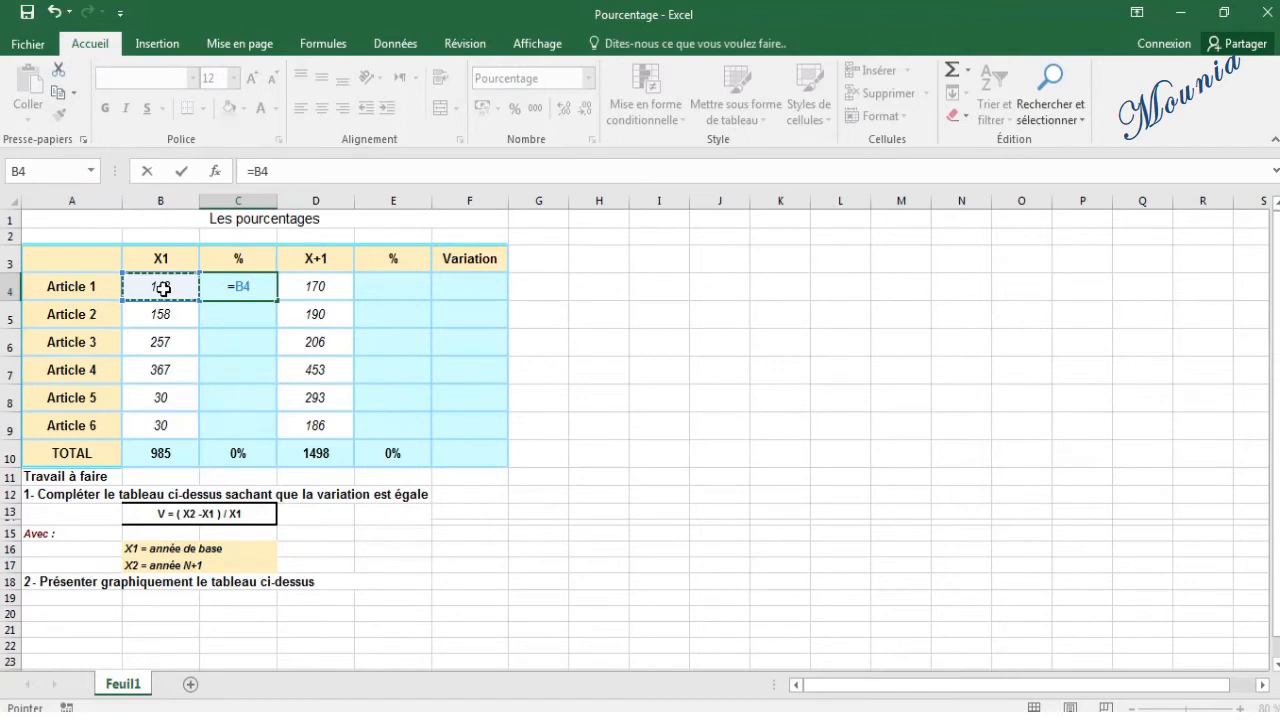
text(/)
click(155, 455)
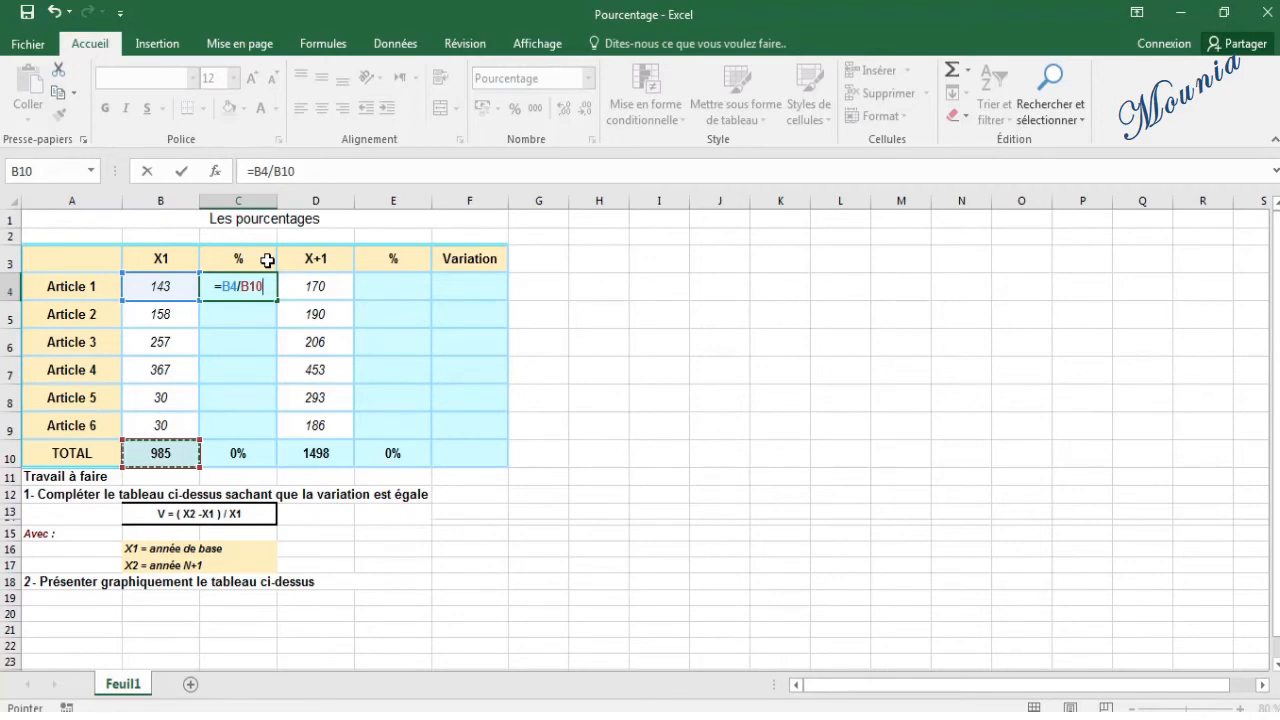
click(276, 171)
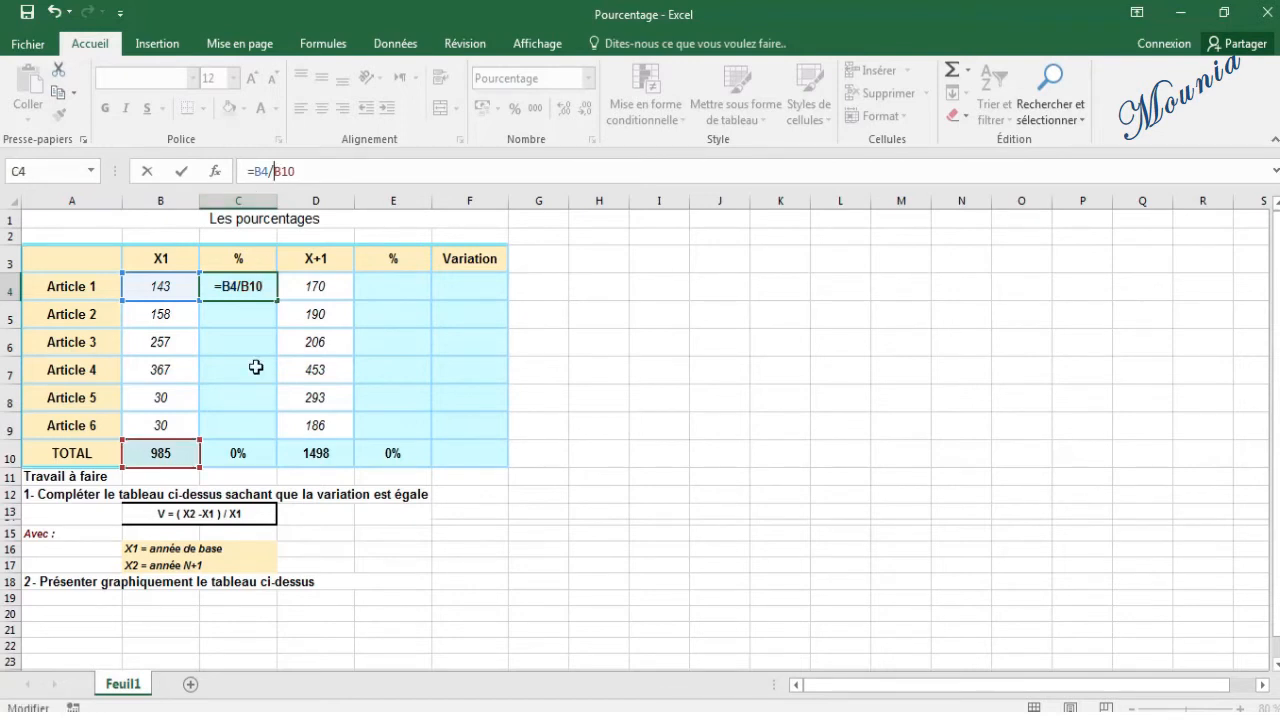
text($)
click(291, 171)
text($)
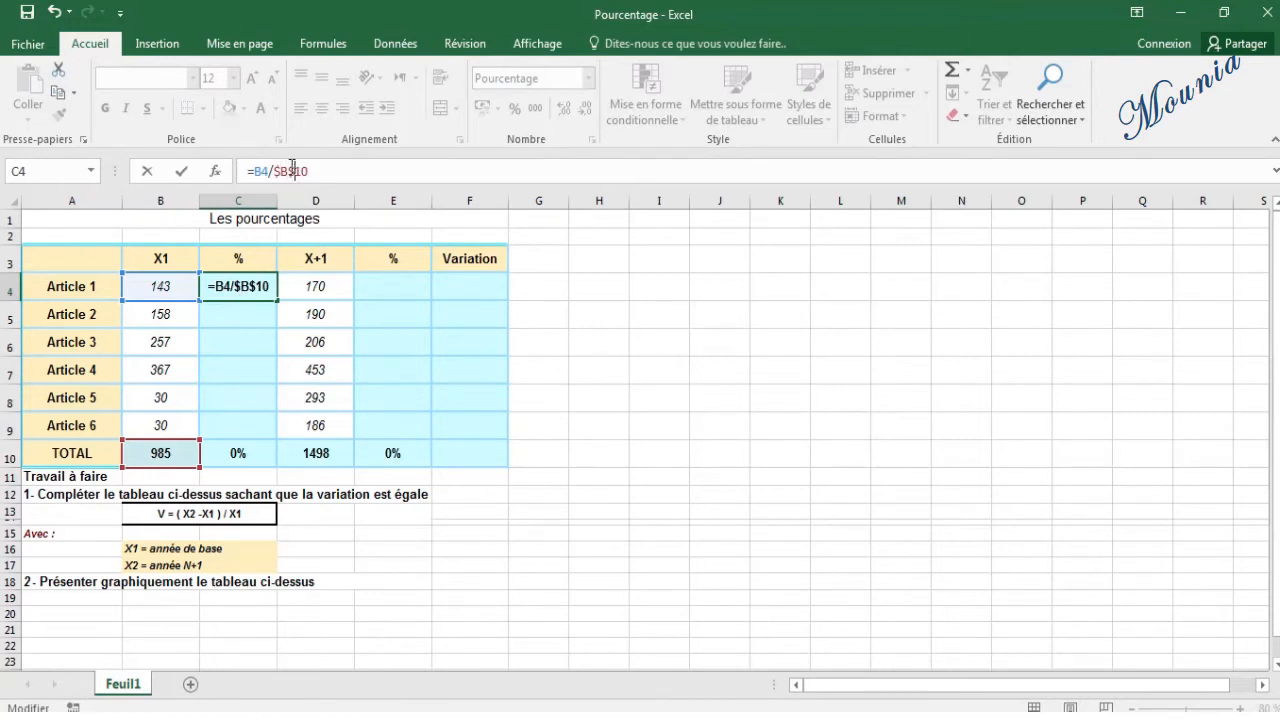
click(181, 173)
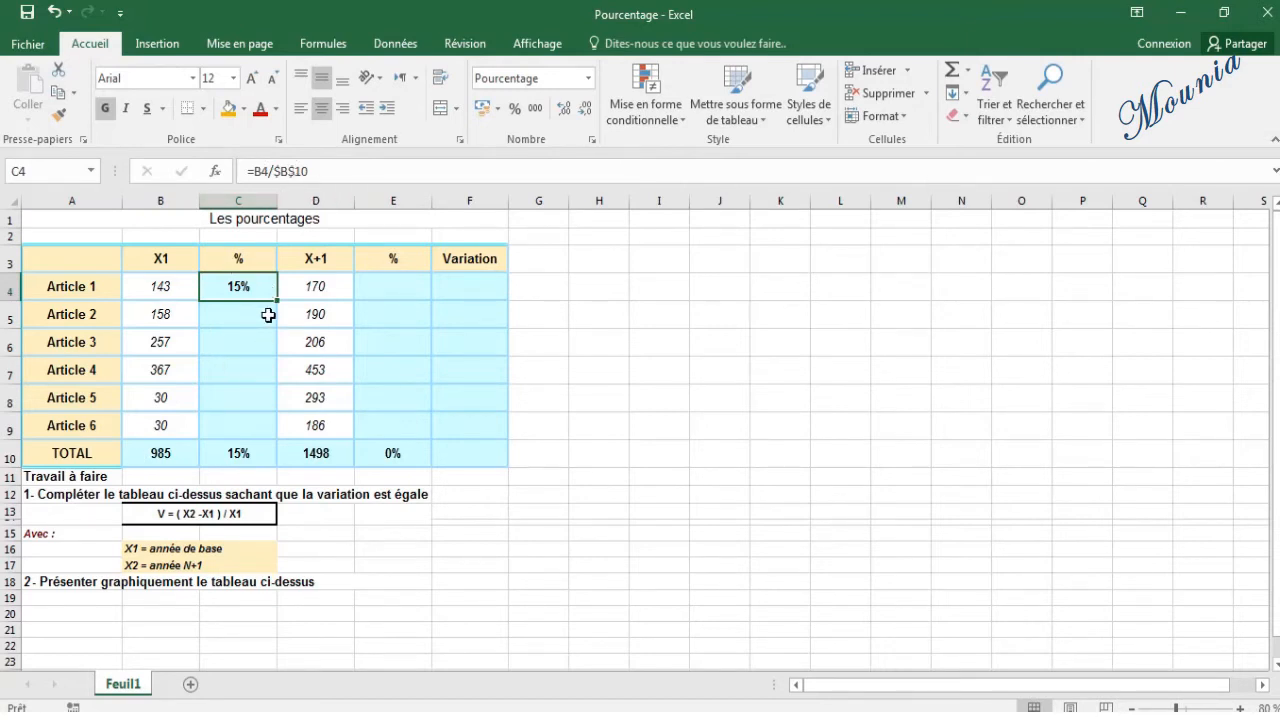
drag(280, 298, 266, 440)
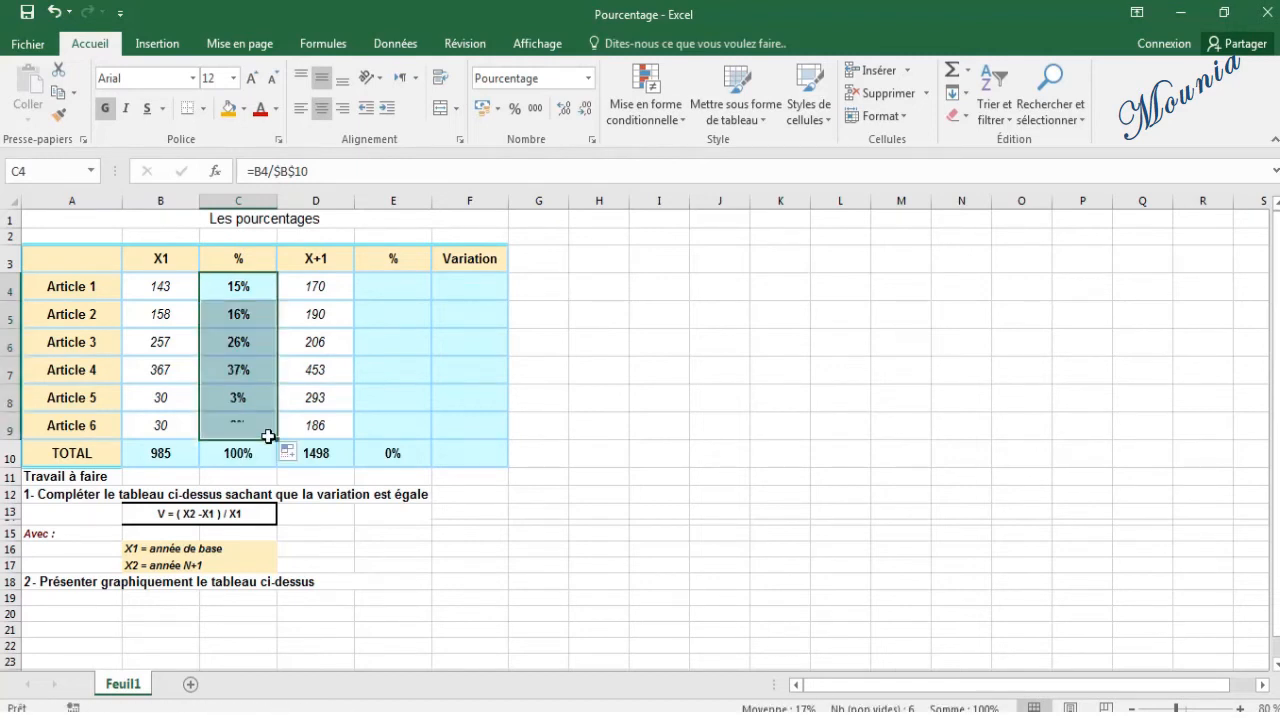
- Enter =D4/$D$10 in E4 for Article 1's share of the X+1 total and fill it down to E9
click(390, 293)
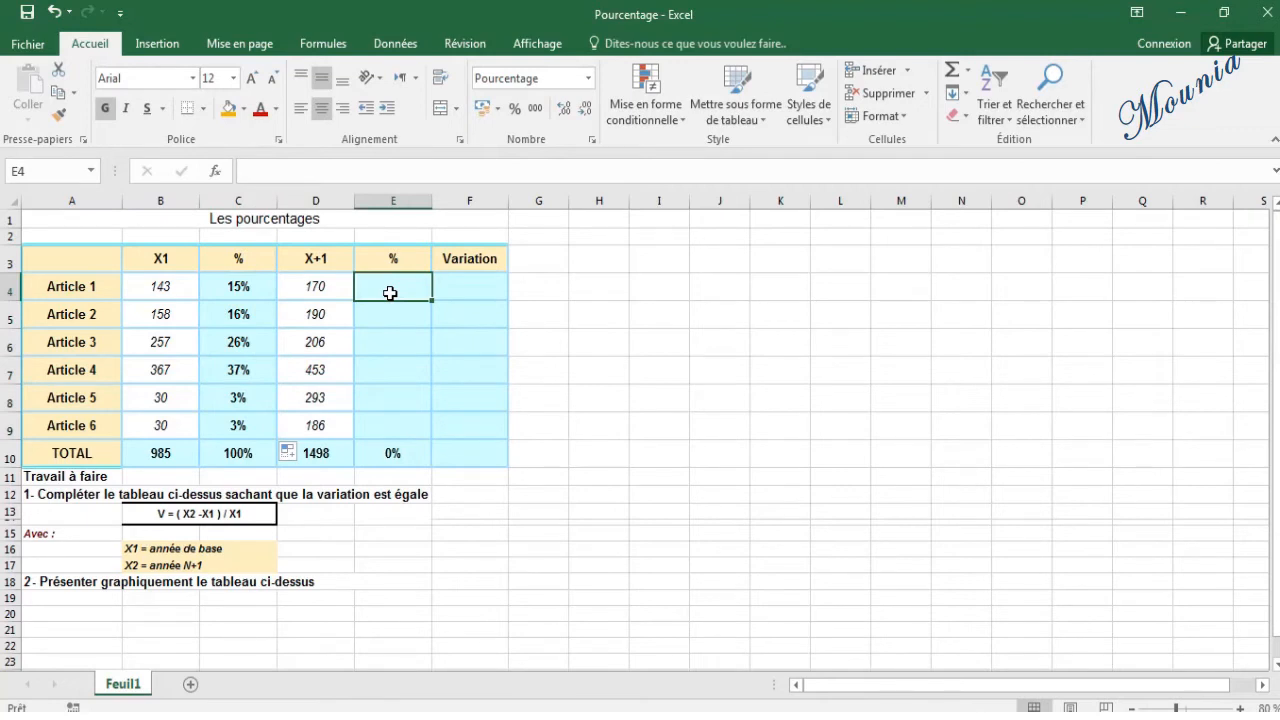
text(=)
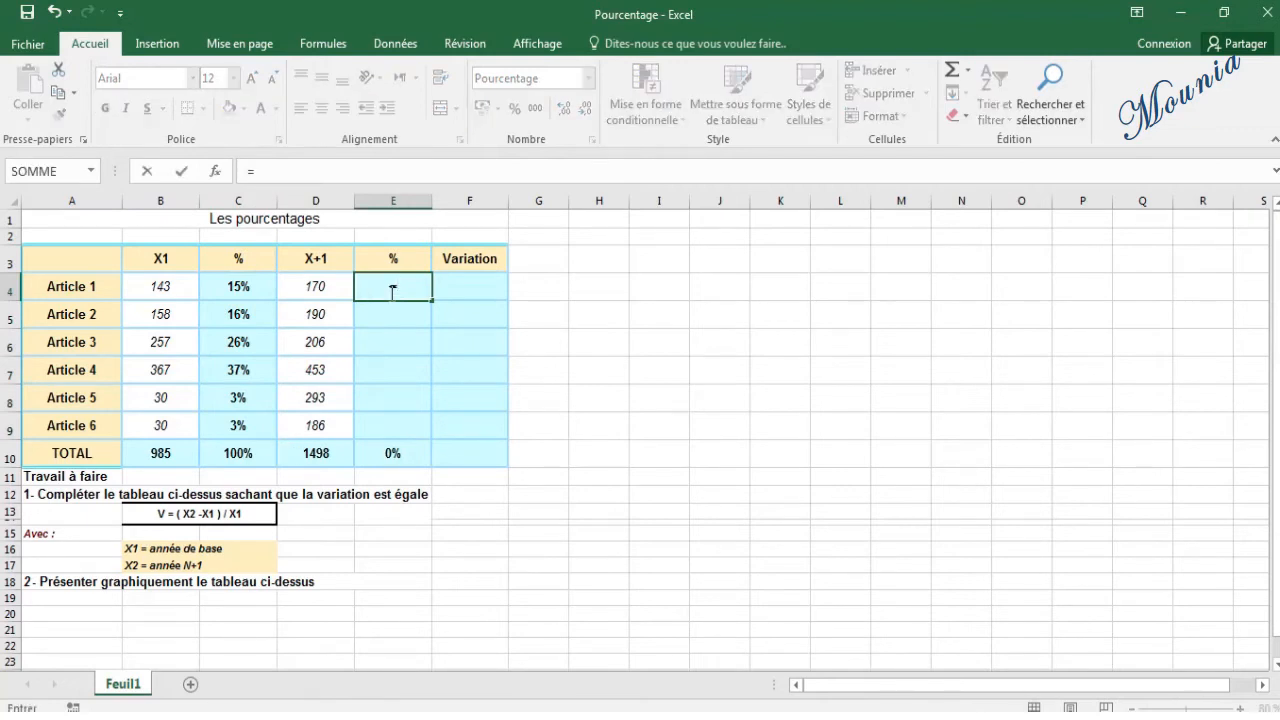
click(323, 288)
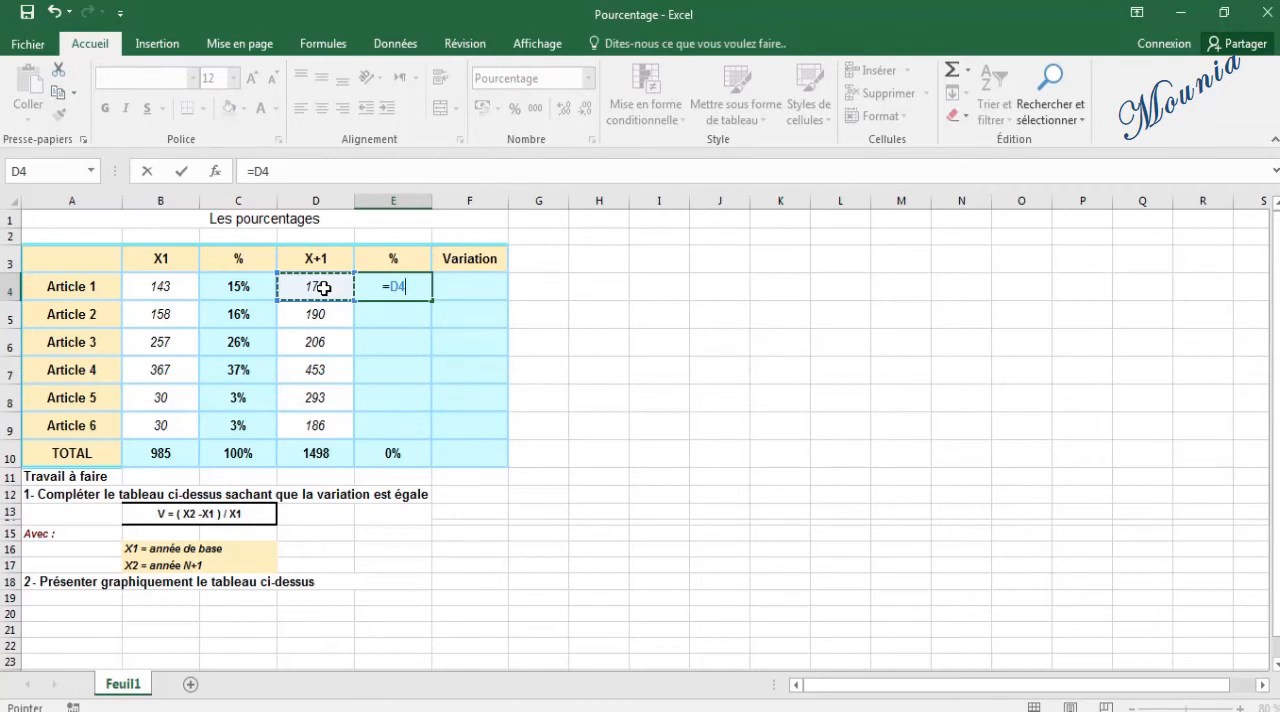
text(/)
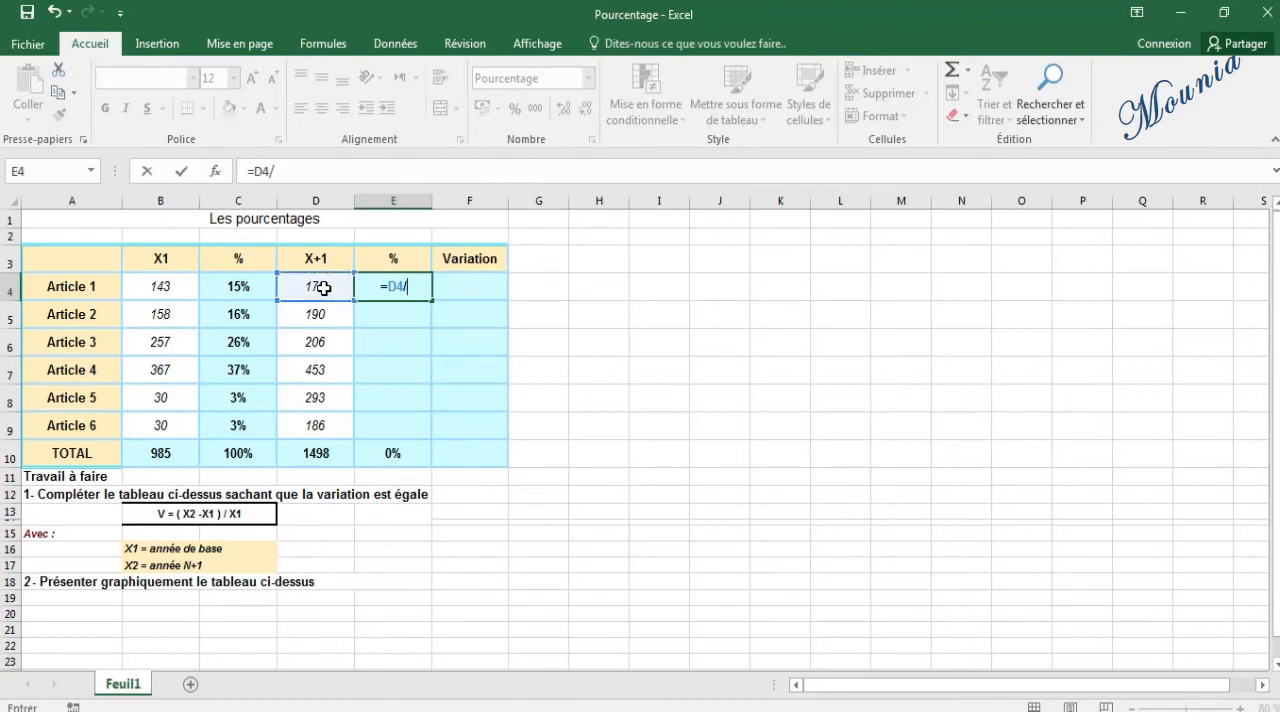
click(329, 460)
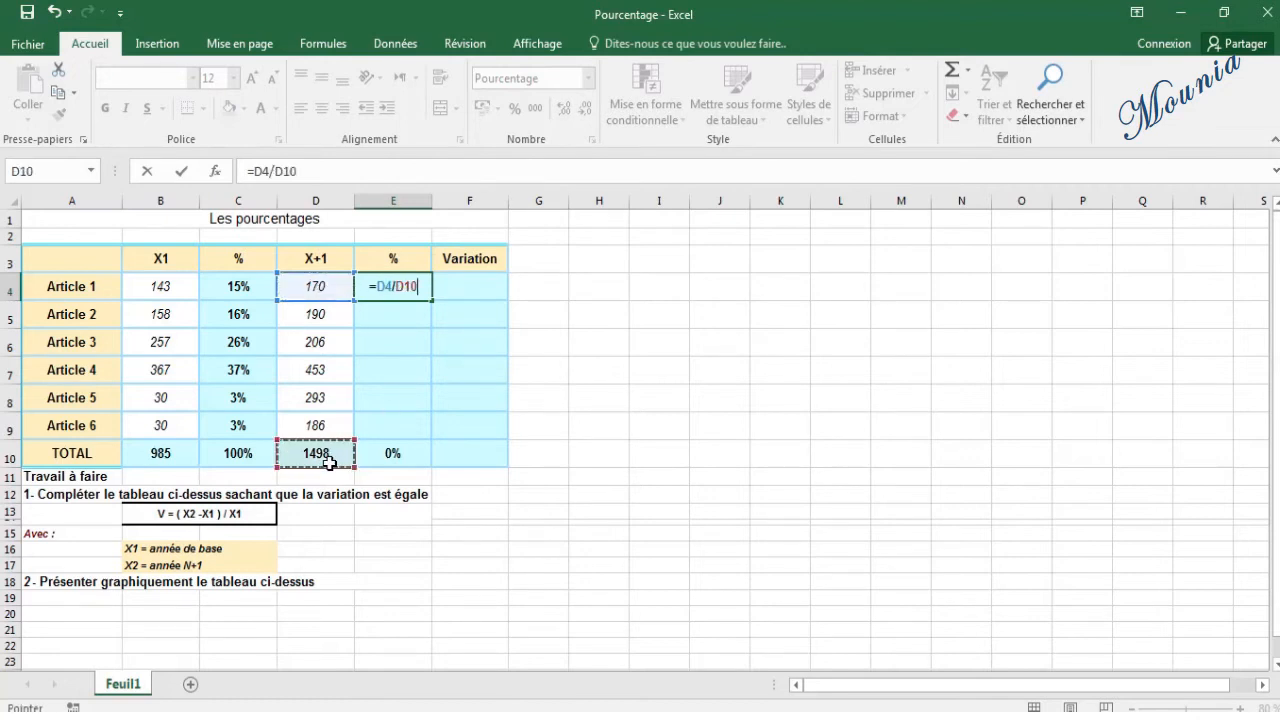
click(396, 288)
text($)
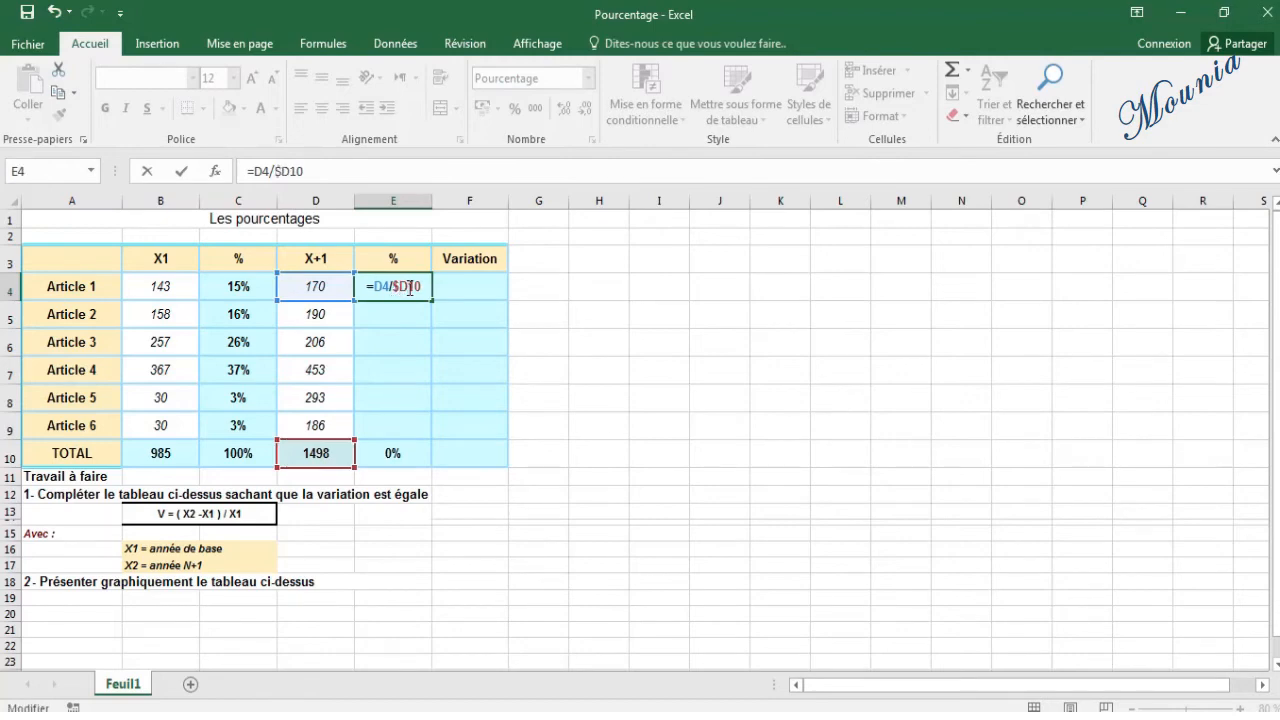
text($)
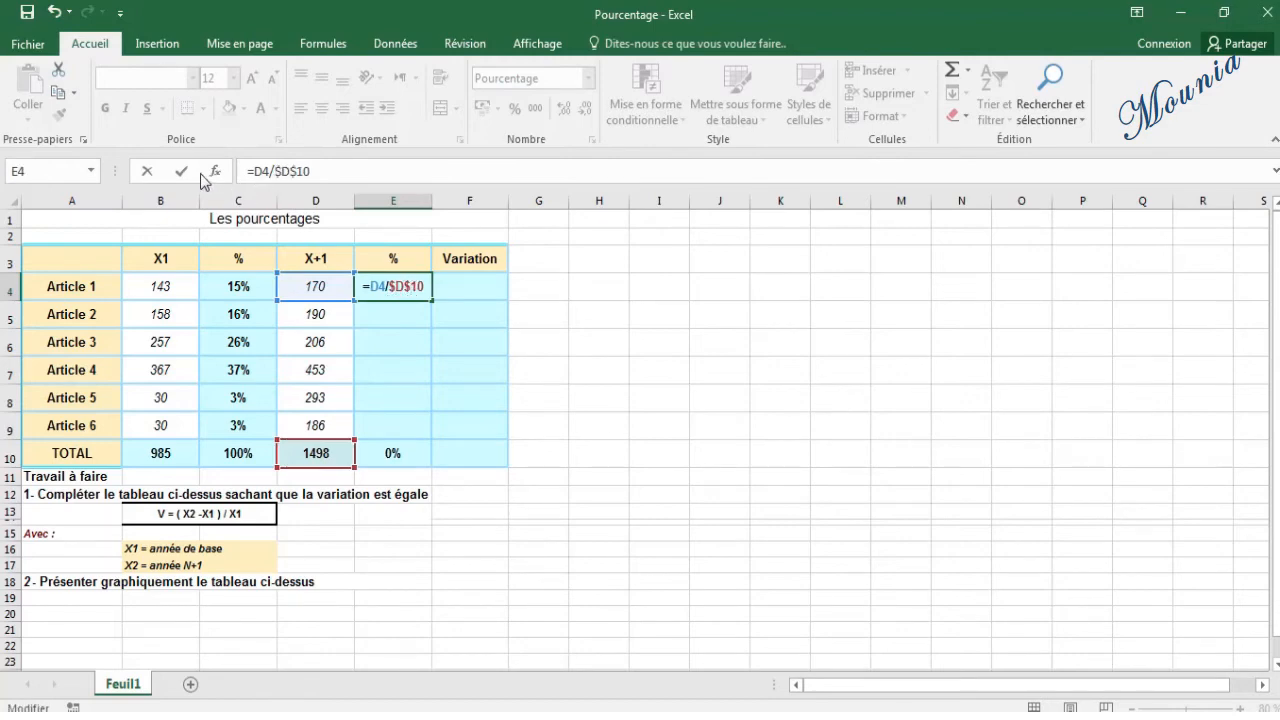
click(182, 173)
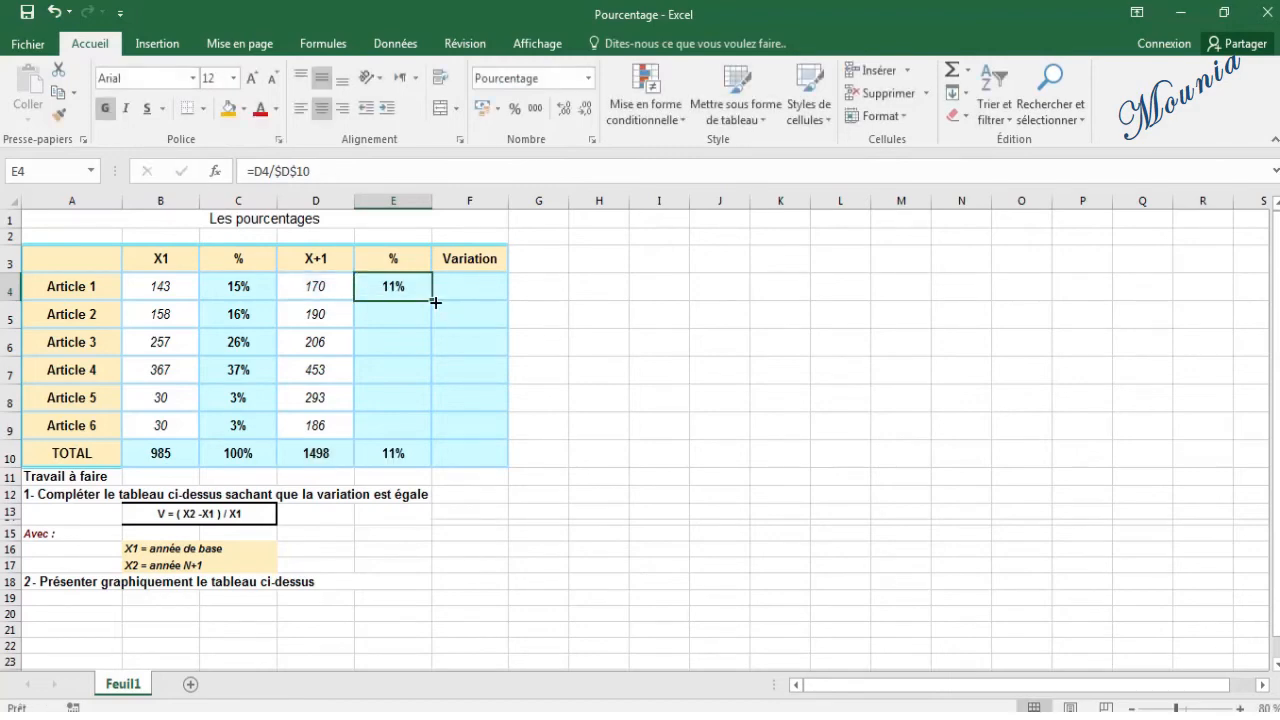
drag(435, 302, 432, 438)
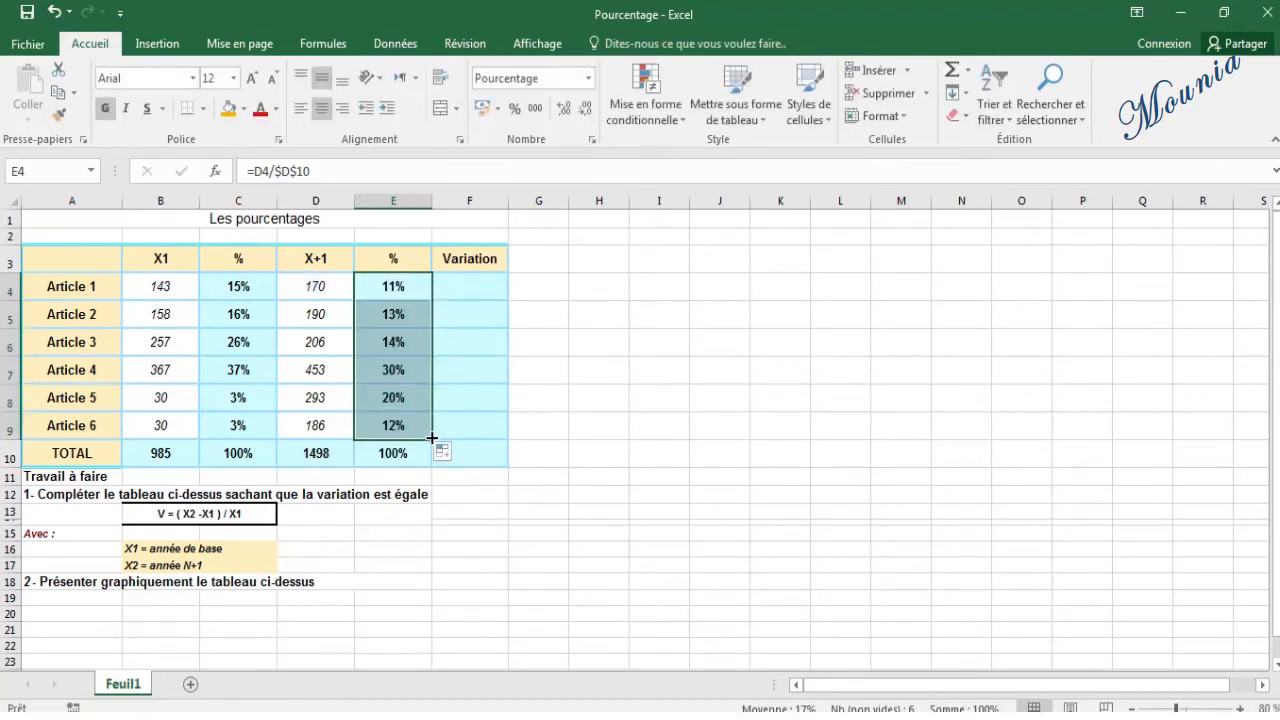
- Enter =(D4-B4)/B4 in F4 to calculate Article 1's variation between the two years
click(471, 289)
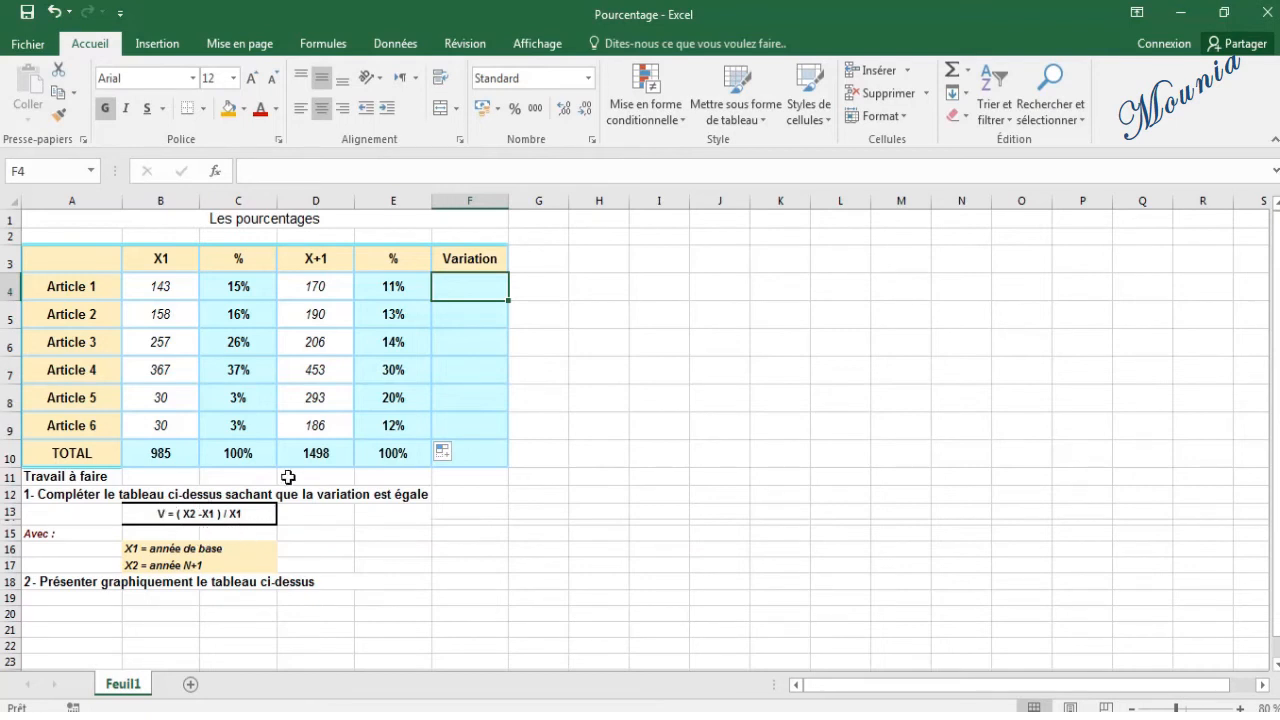
text(=)
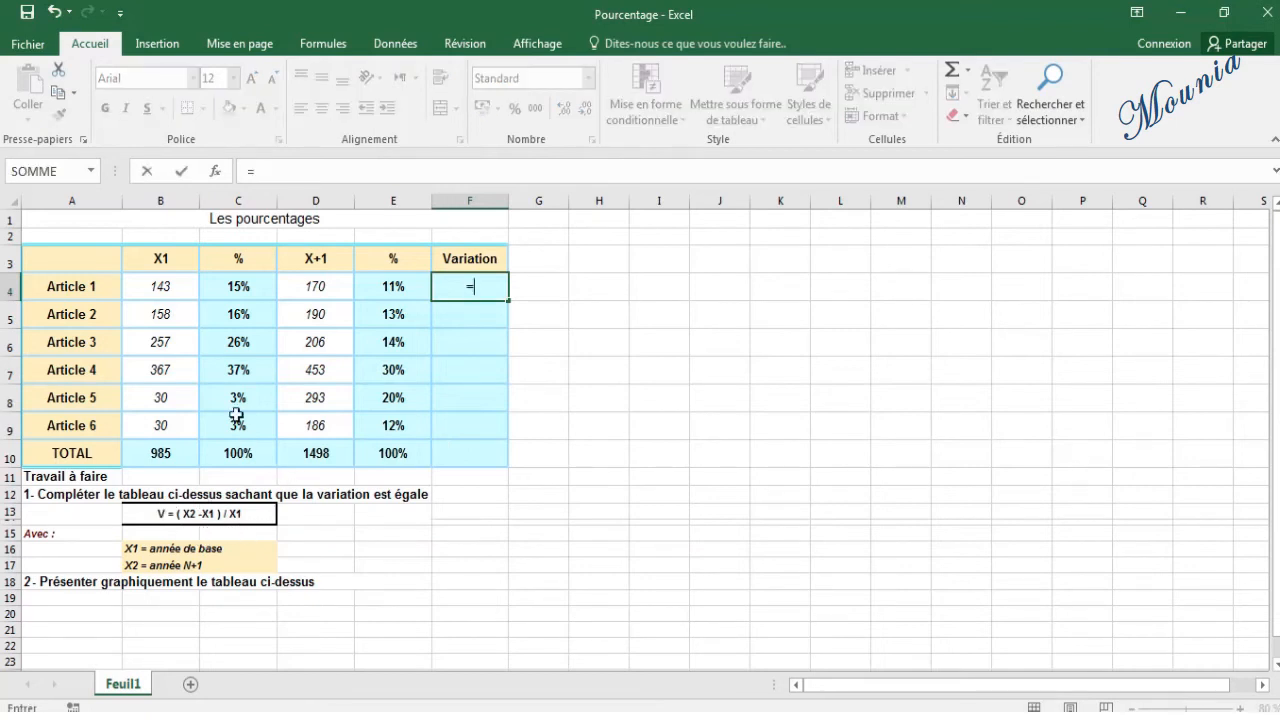
click(316, 282)
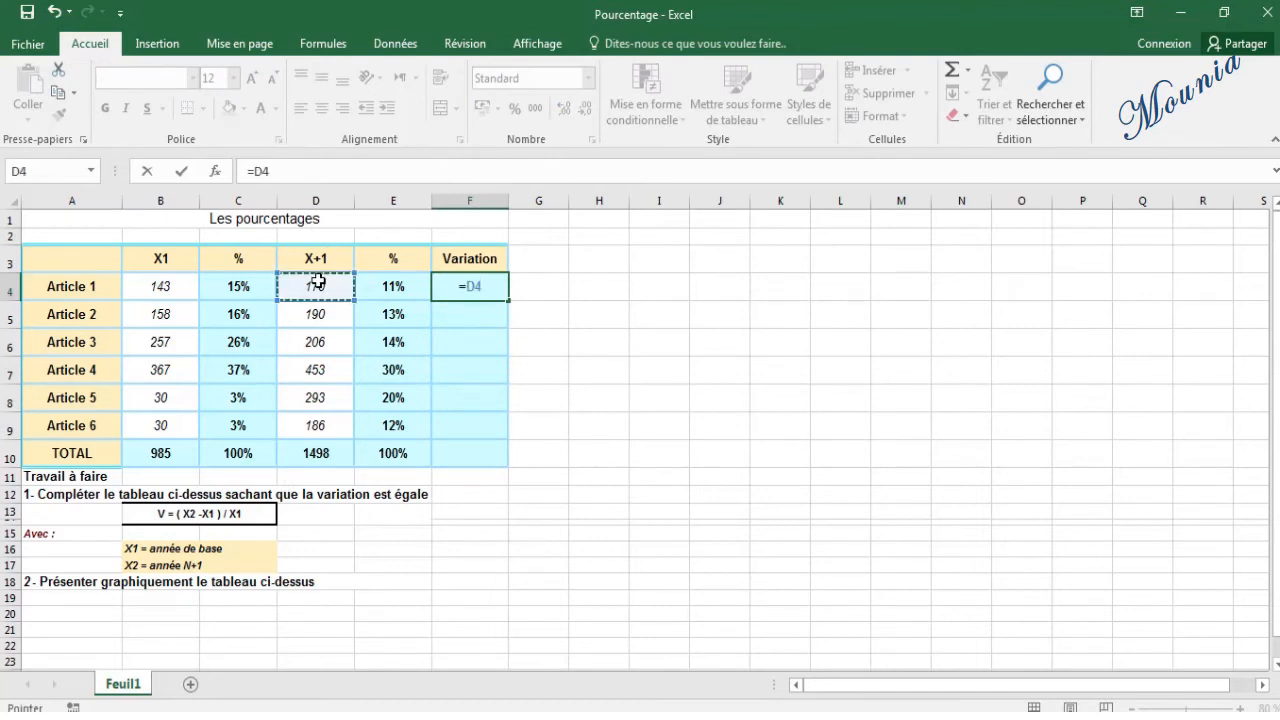
key(BackSpace)
key(BackSpace)
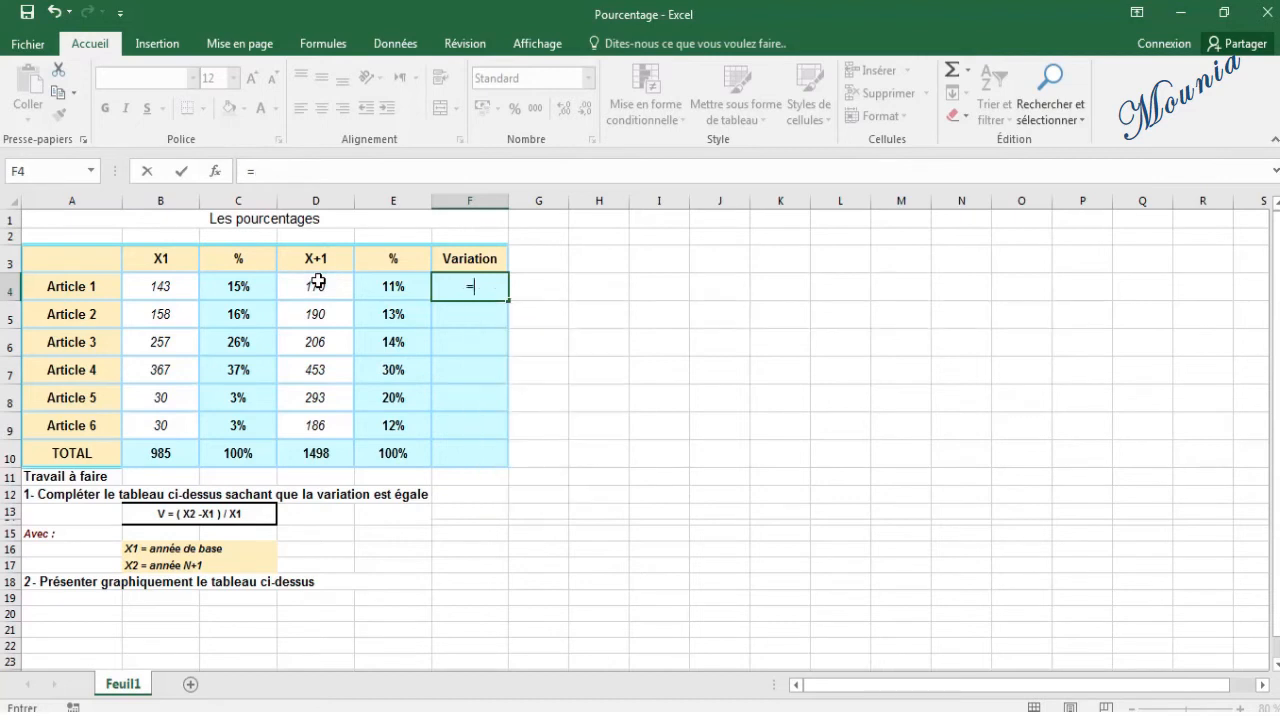
text(()
click(330, 284)
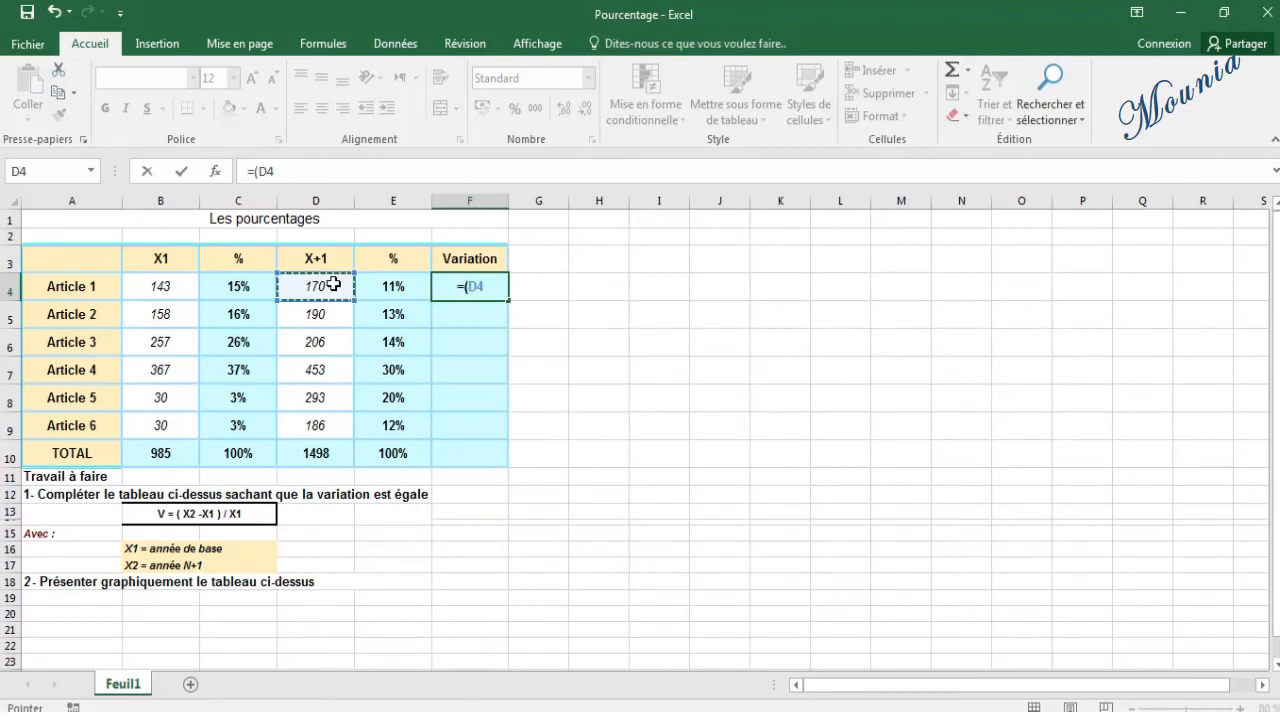
text(-)
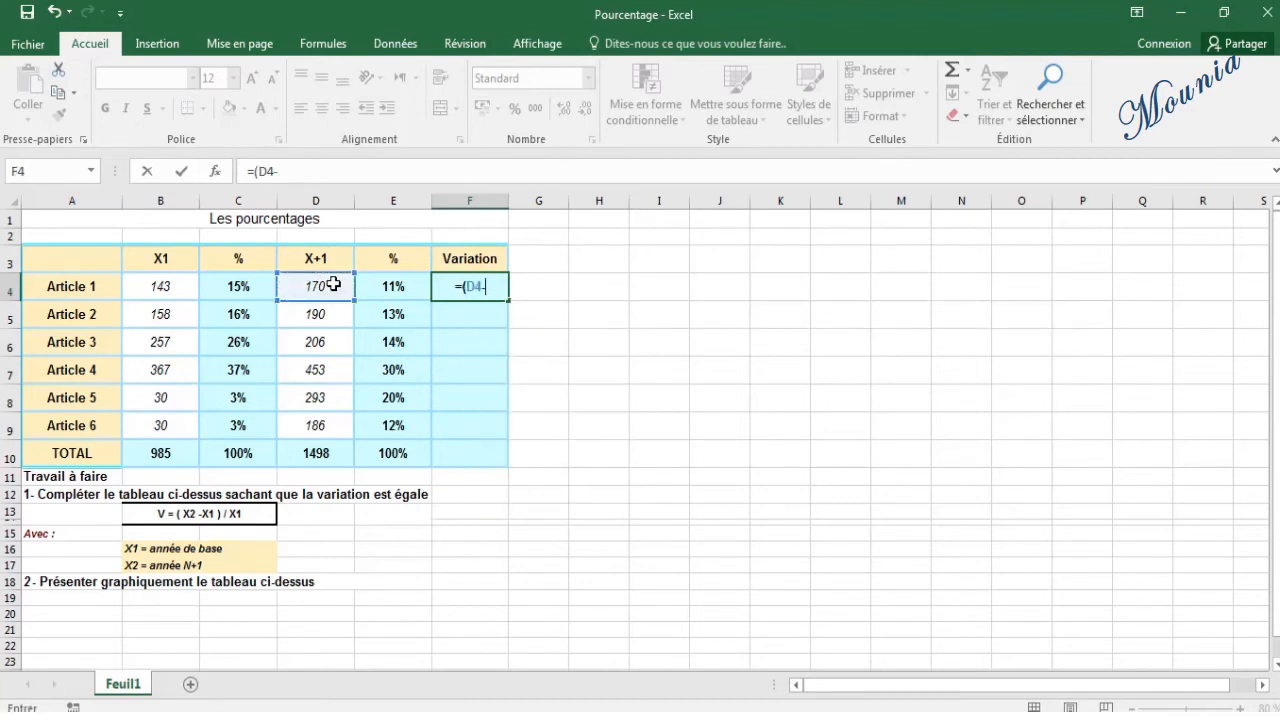
click(172, 288)
text())
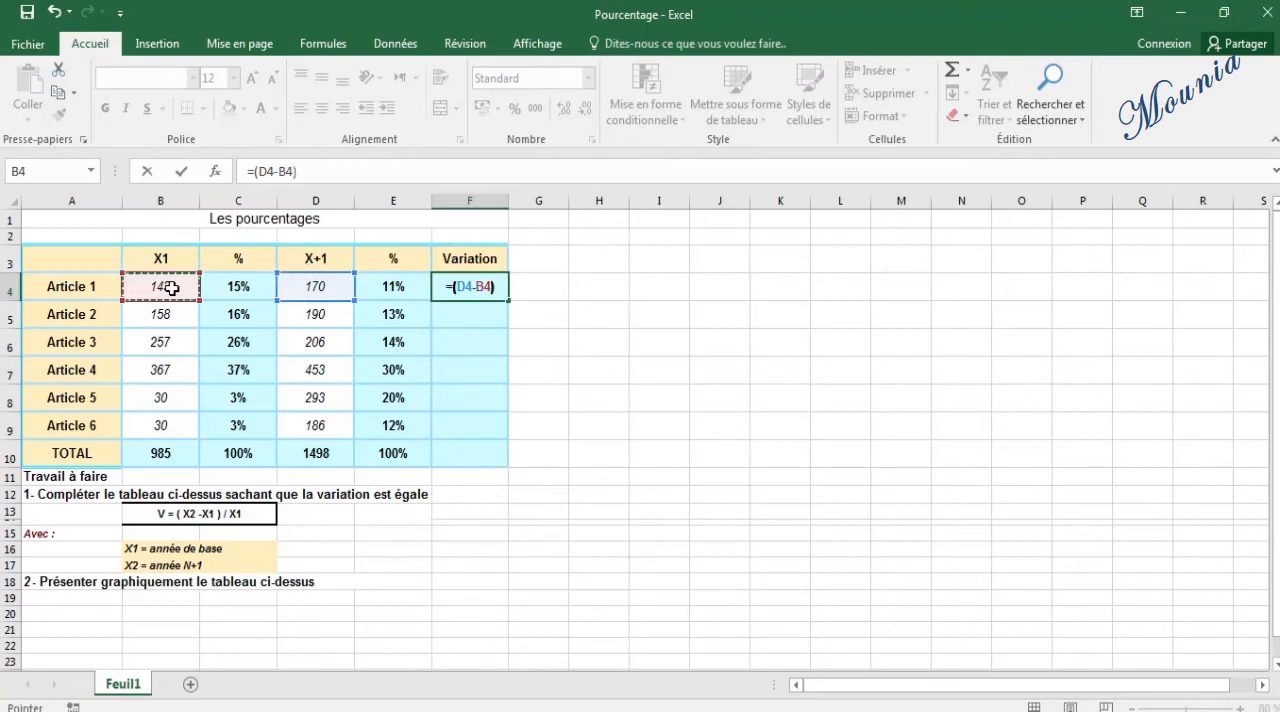
text(/)
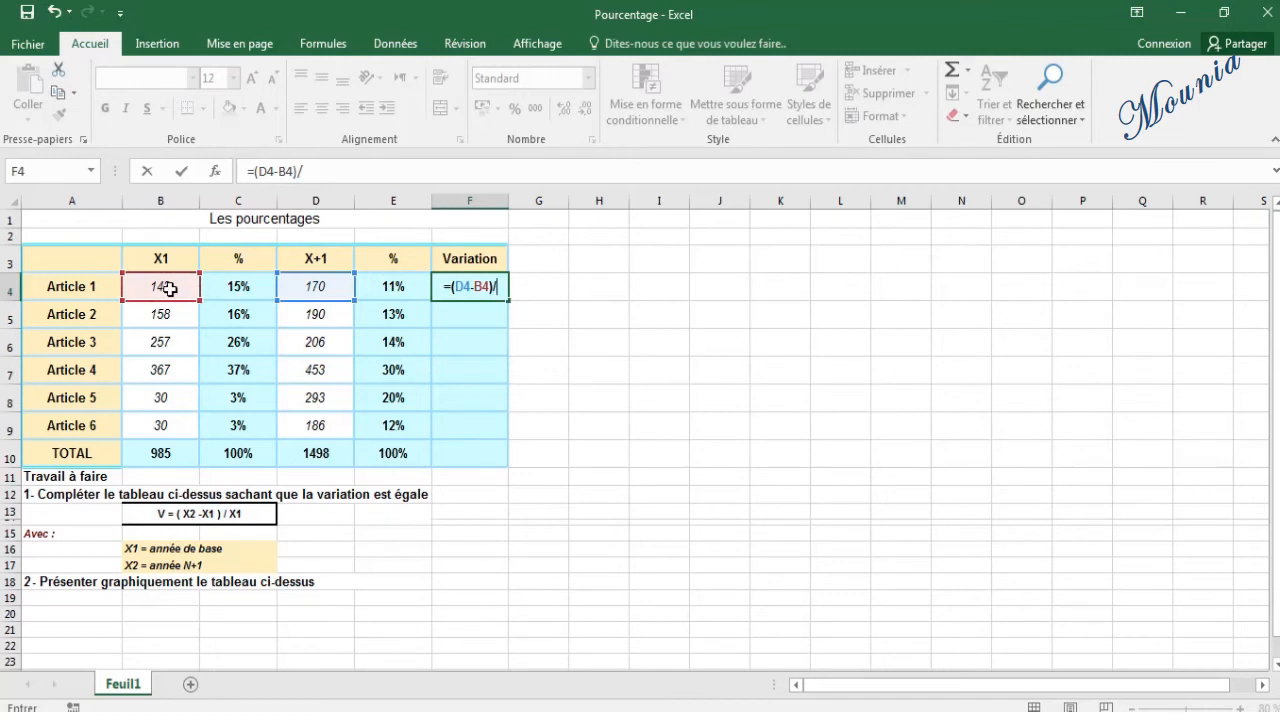
click(170, 288)
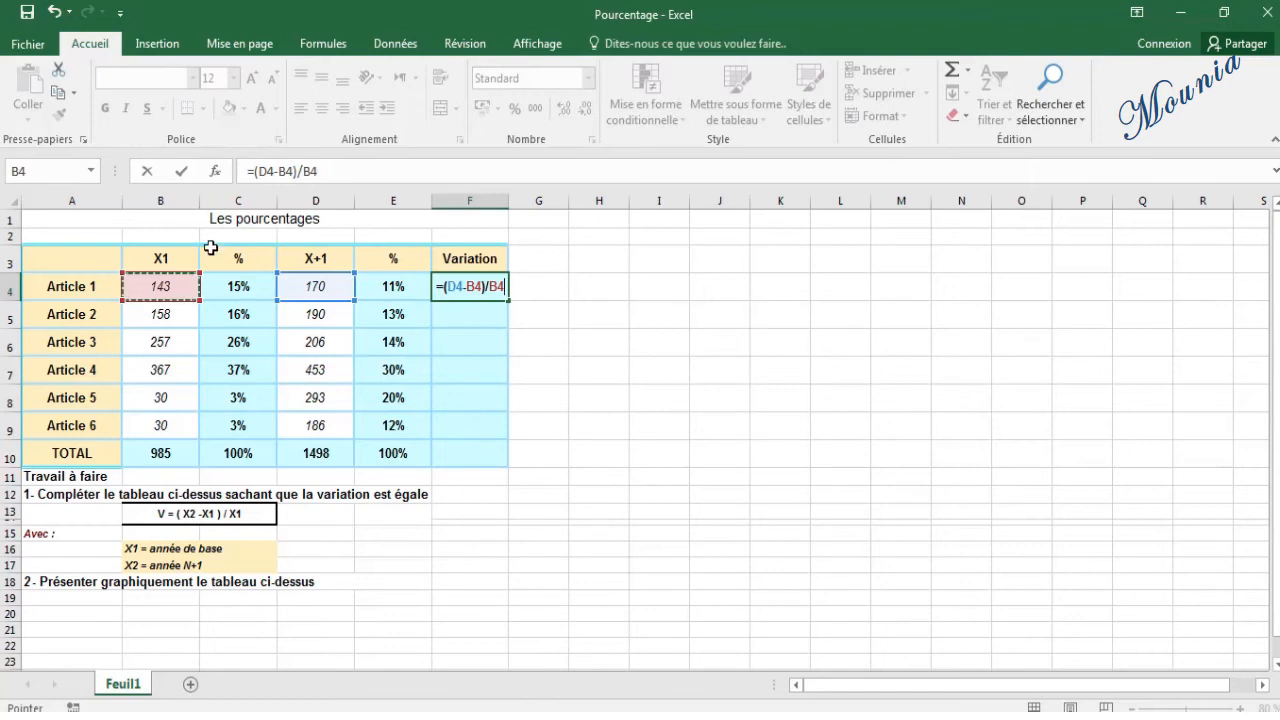
click(182, 172)
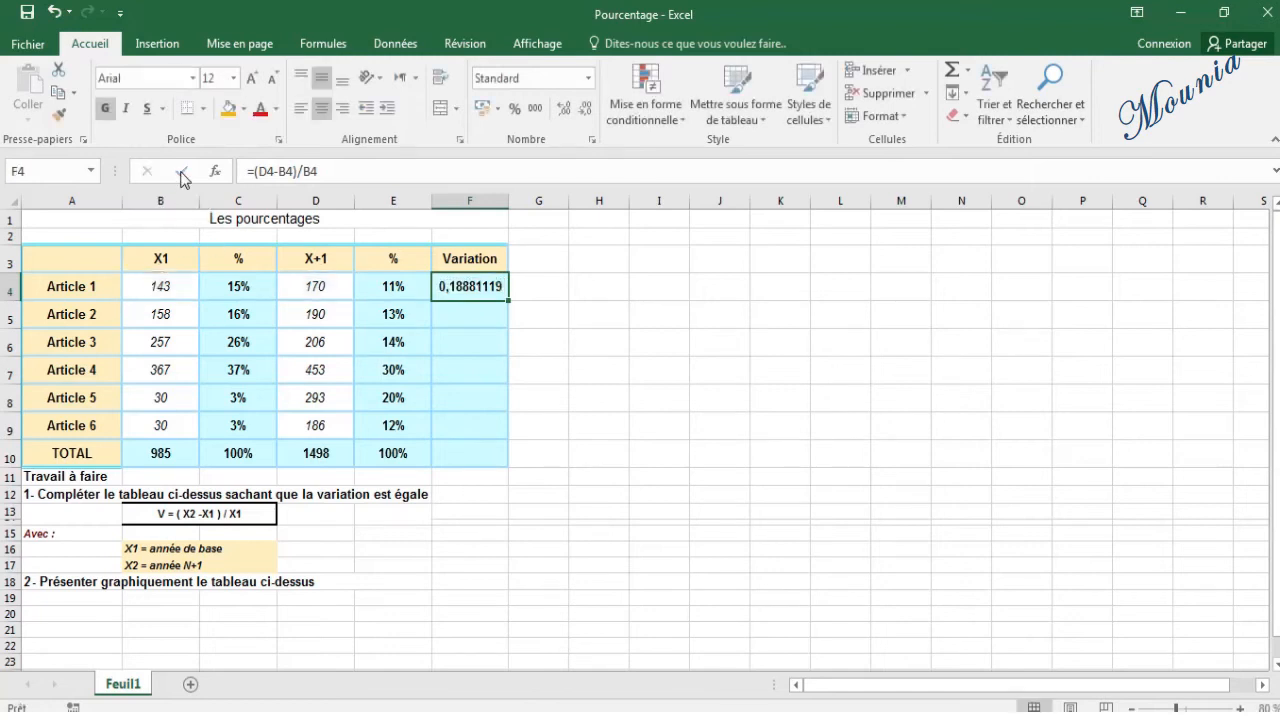
- Reduce the F4 variation to two decimal places and fill it down to F9
click(588, 118)
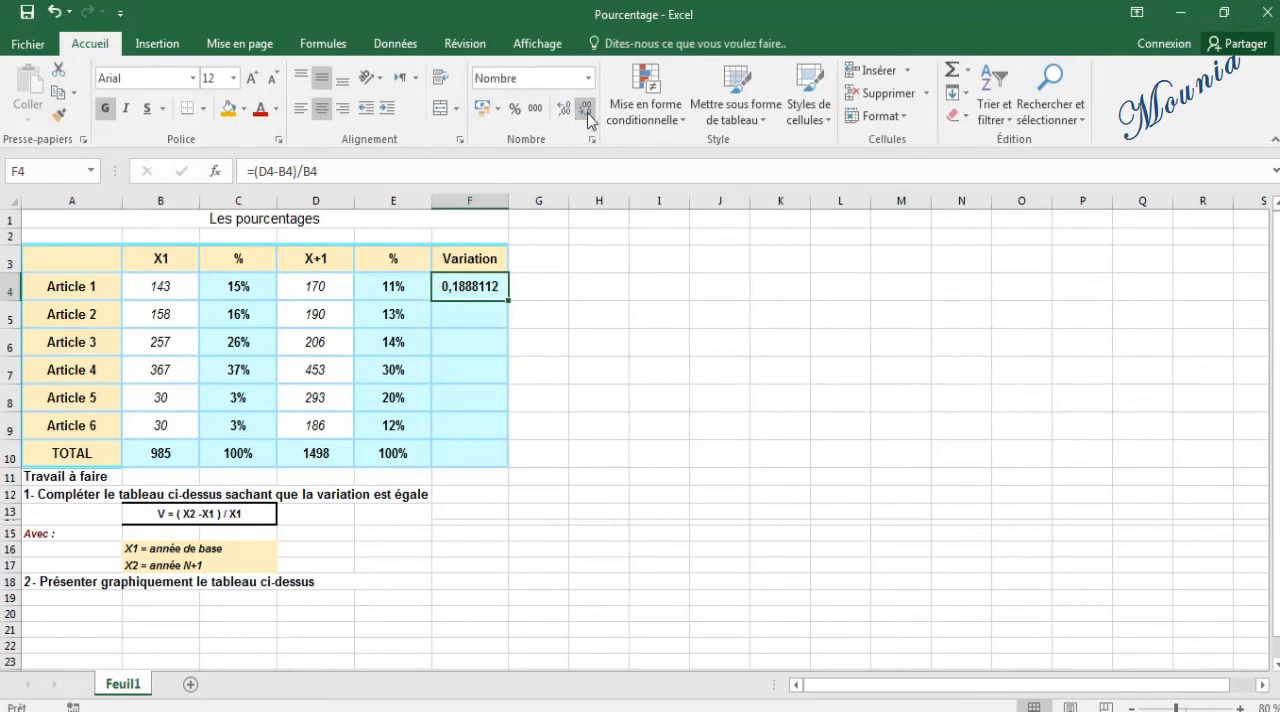
click(588, 118)
click(588, 118)
click(588, 118)
click(588, 118)
click(588, 118)
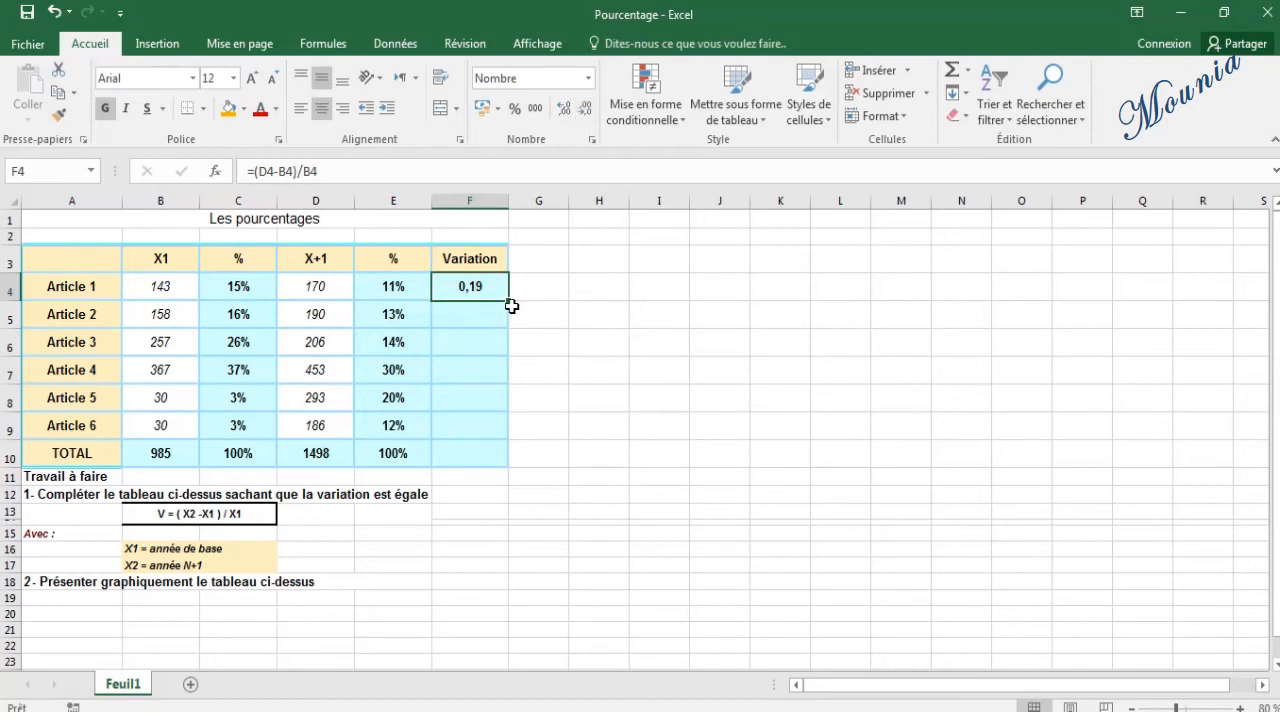
drag(510, 299, 501, 436)
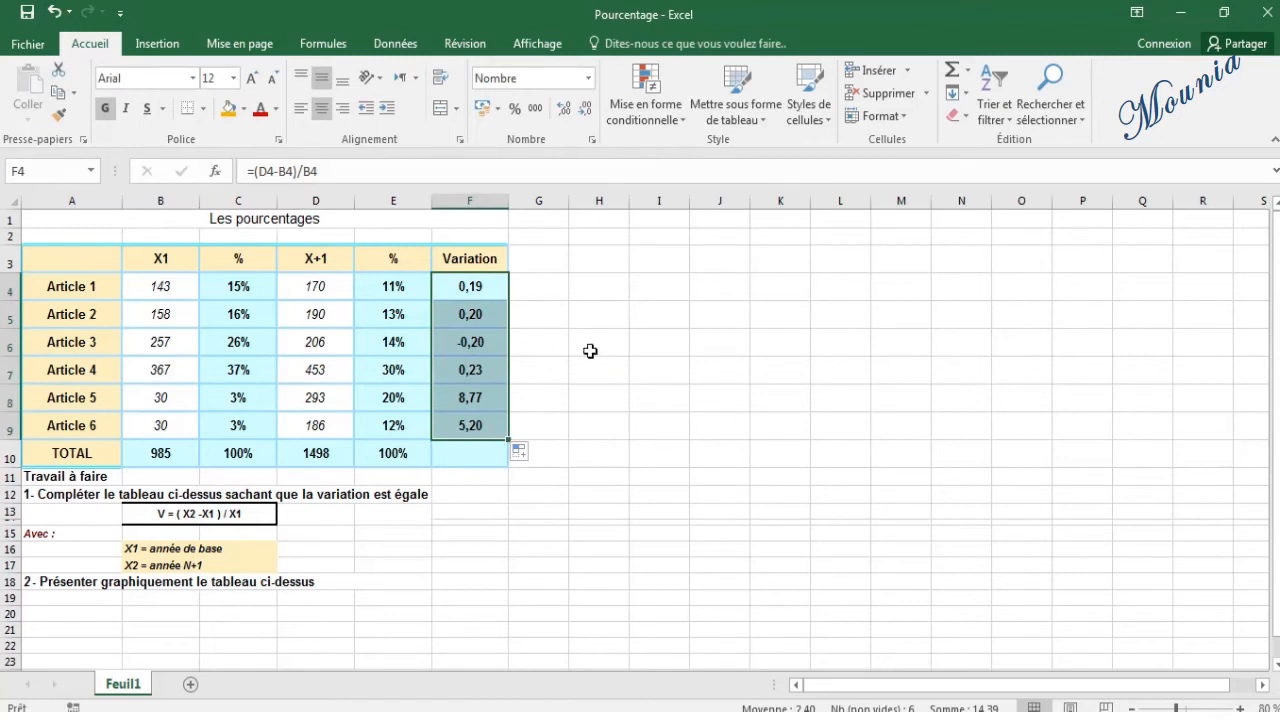
- Insert a blank 2D pie chart from an empty cell and move it beside the table, clear of the Variation column
click(625, 353)
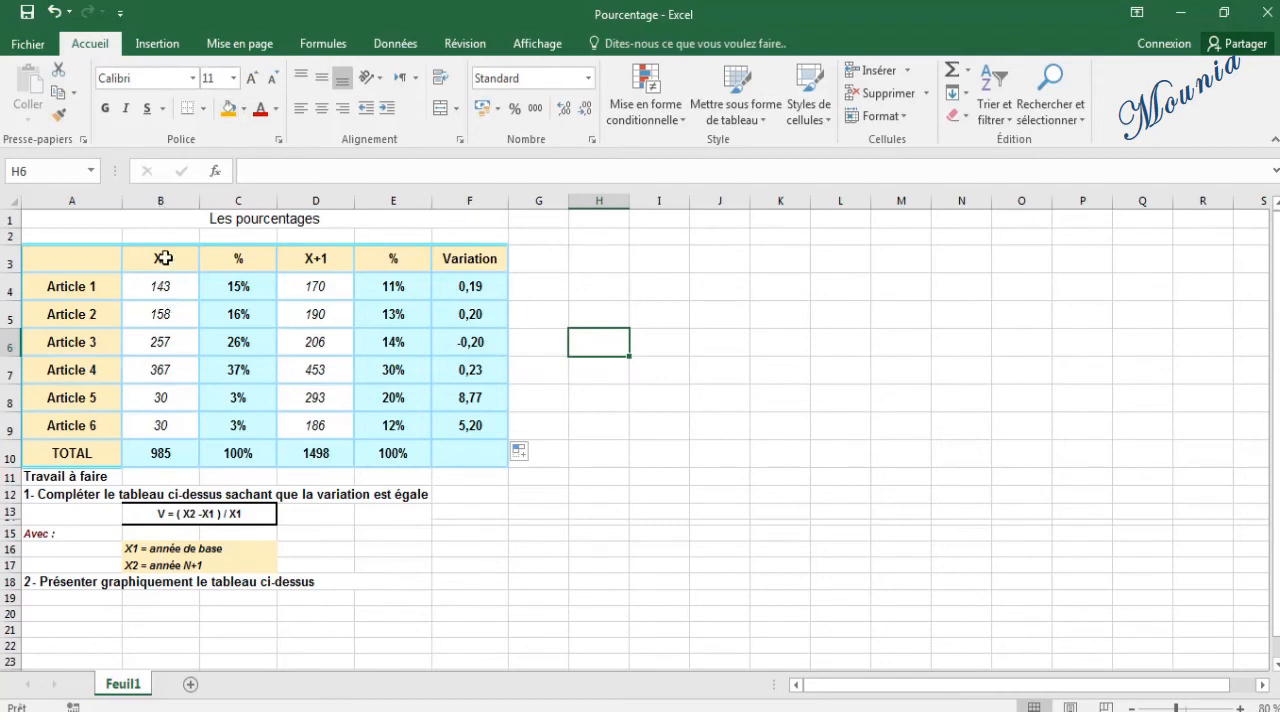
click(170, 45)
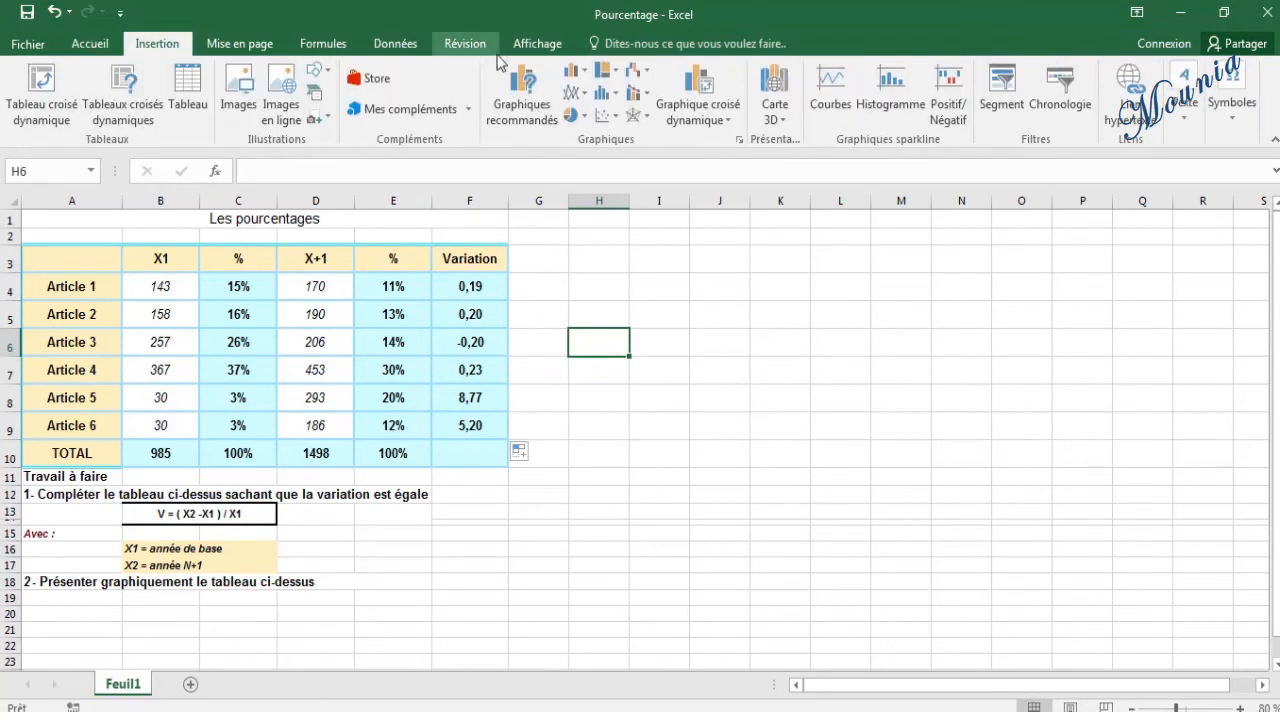
click(575, 117)
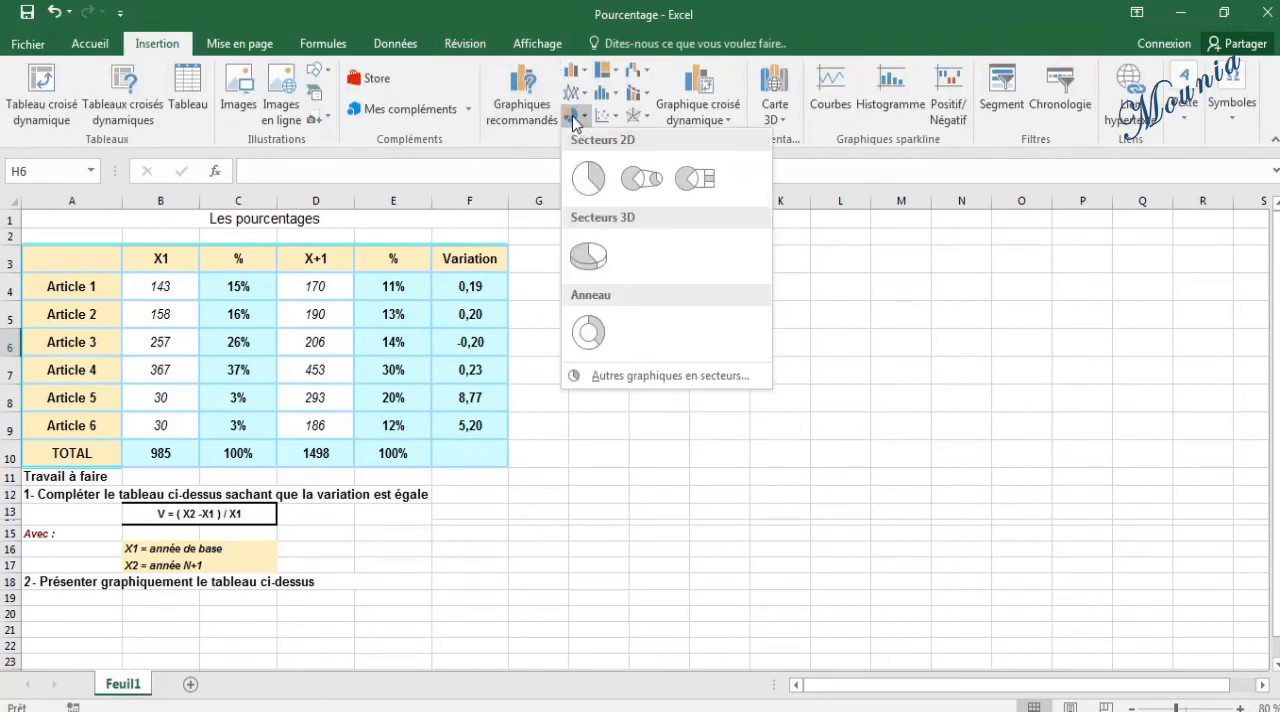
click(585, 181)
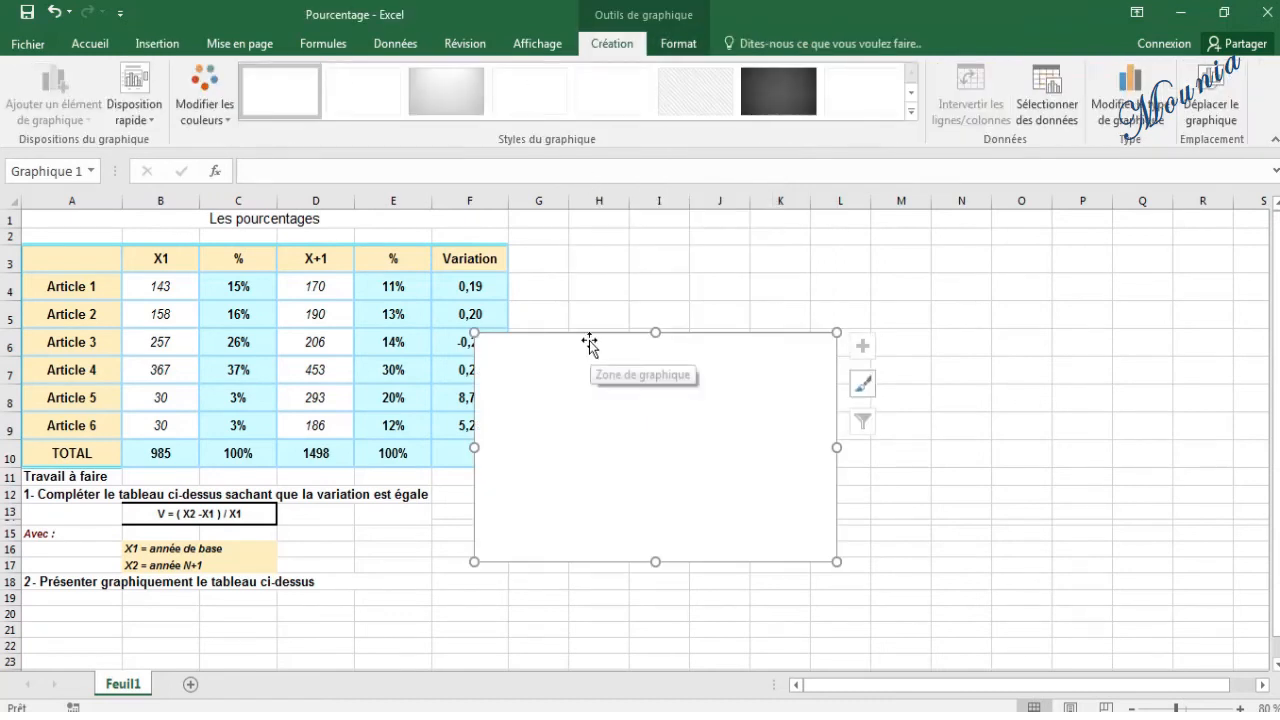
drag(589, 337, 702, 318)
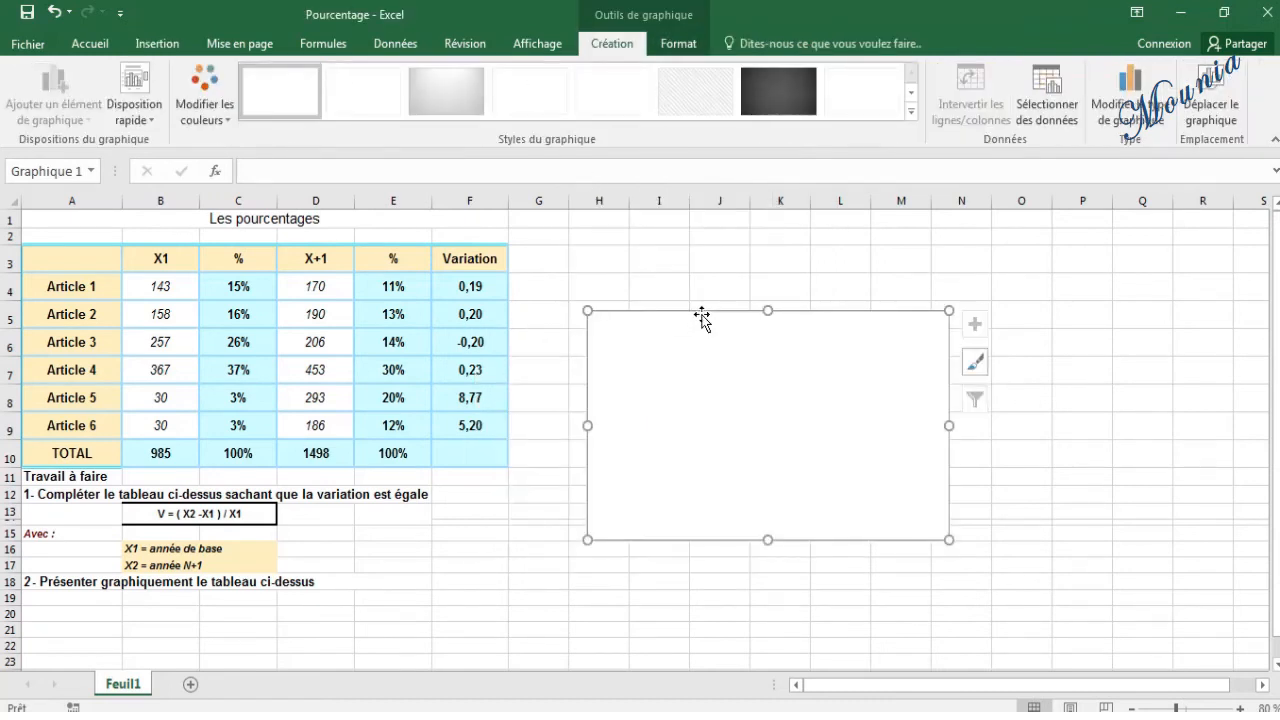
- Add a data series to the pie chart with its name from B3 and its values from B4:B9
click(1055, 116)
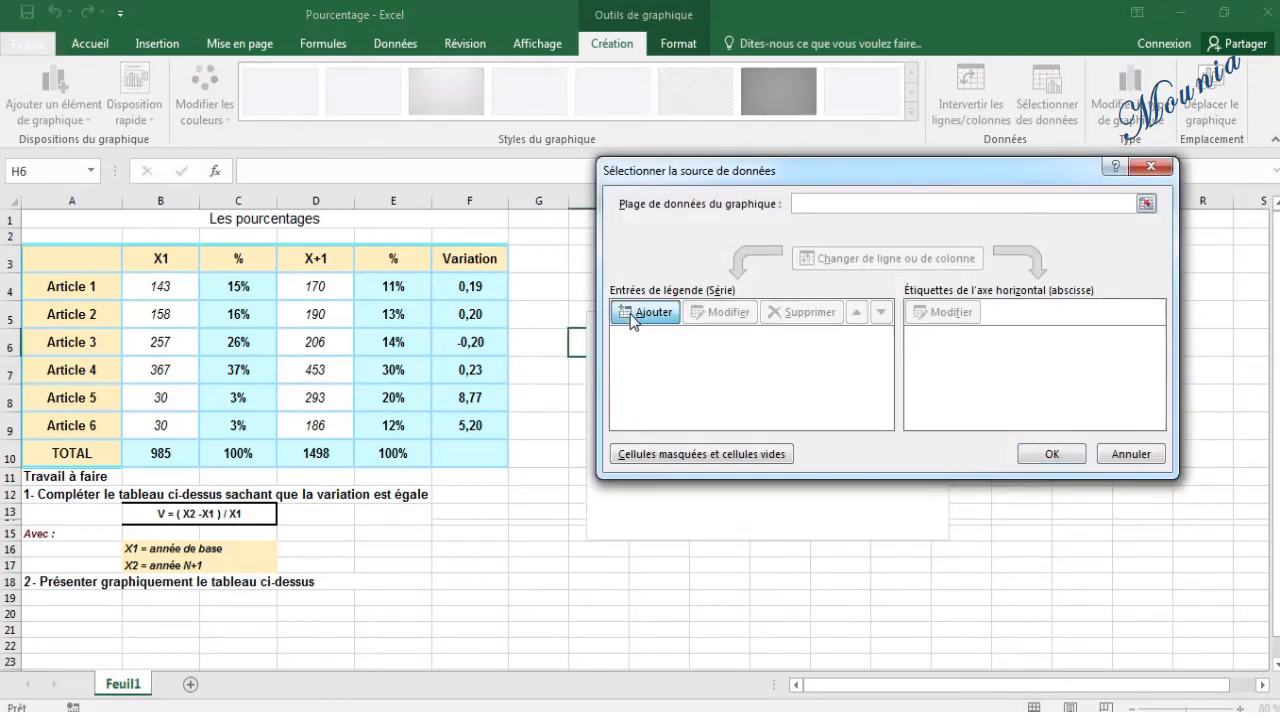
click(631, 318)
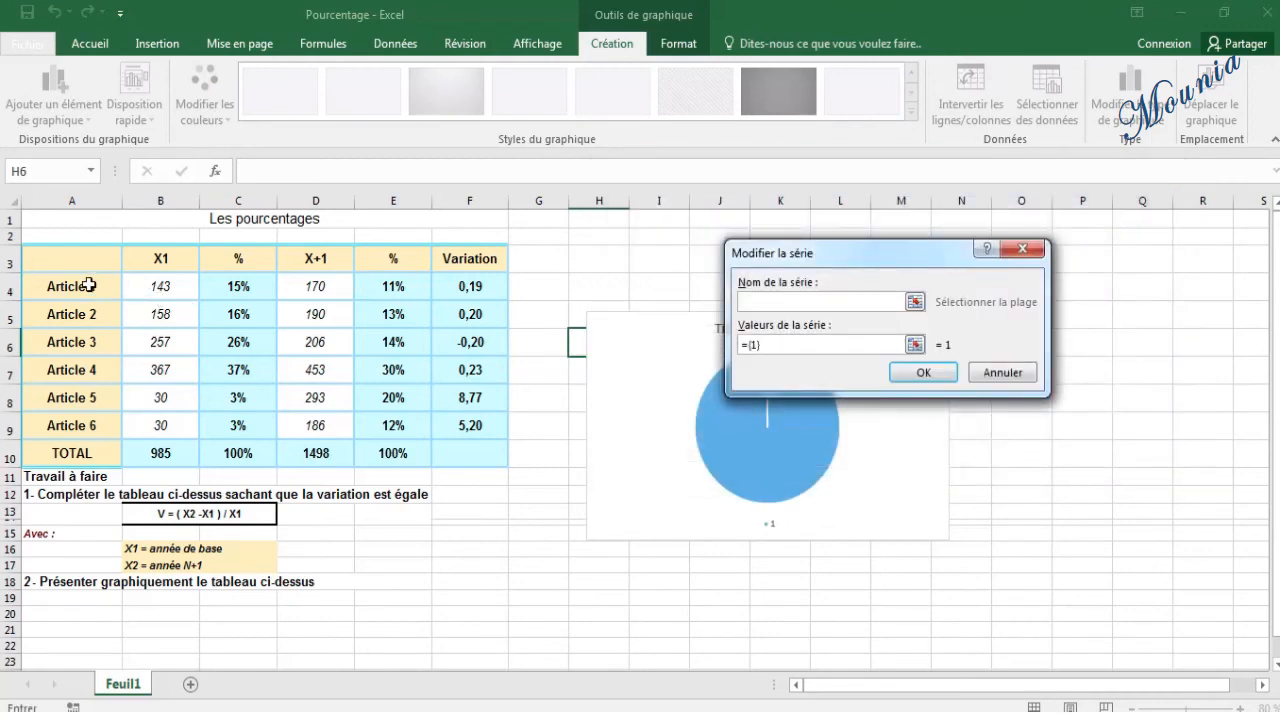
click(147, 258)
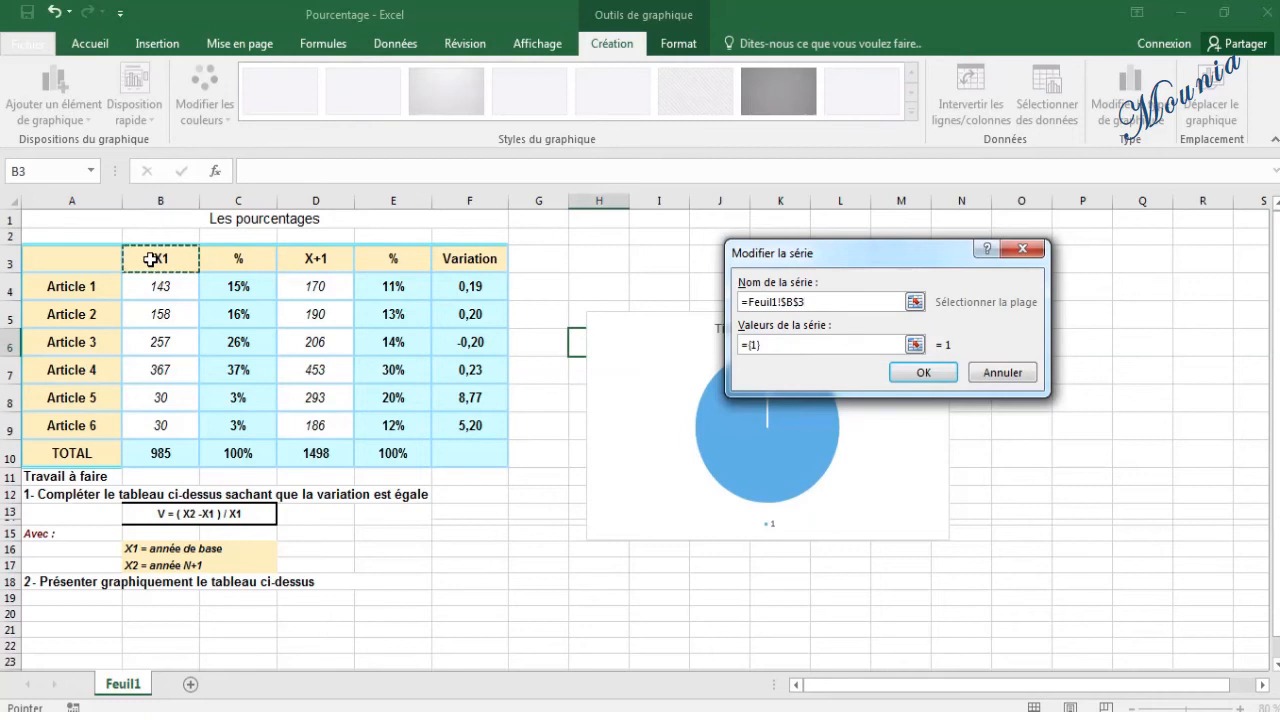
click(915, 345)
drag(163, 286, 168, 425)
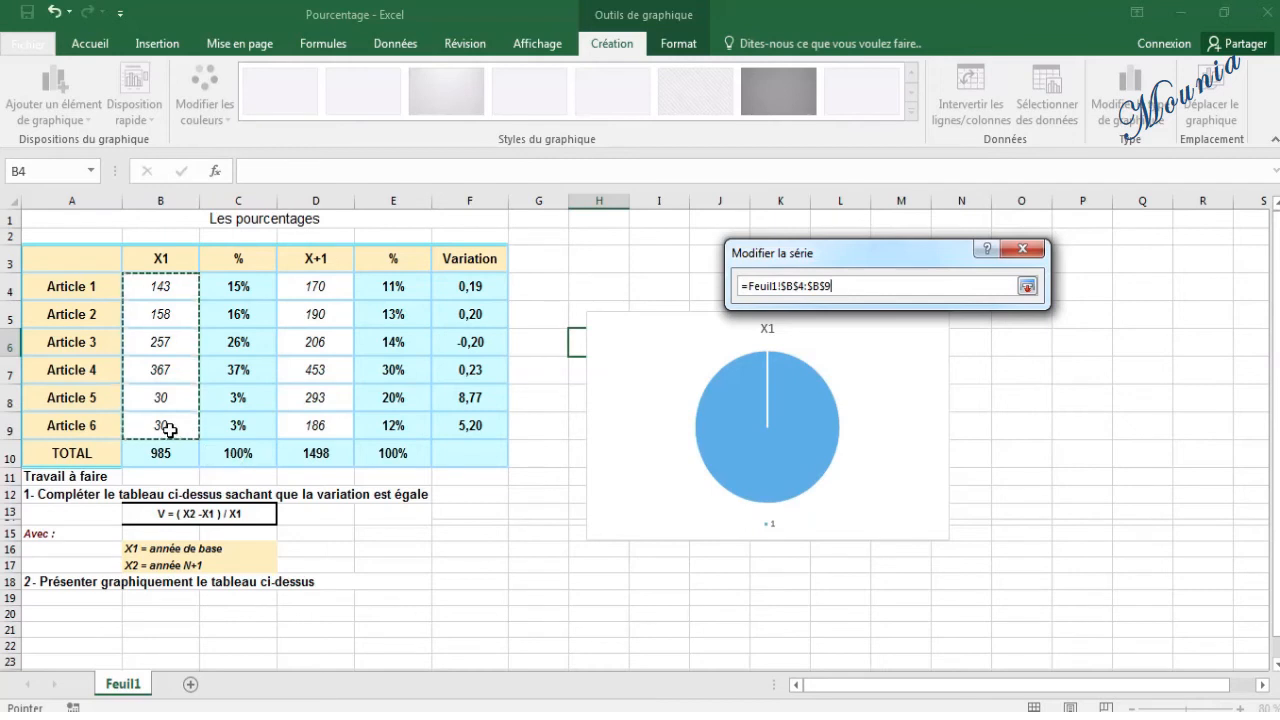
click(1027, 286)
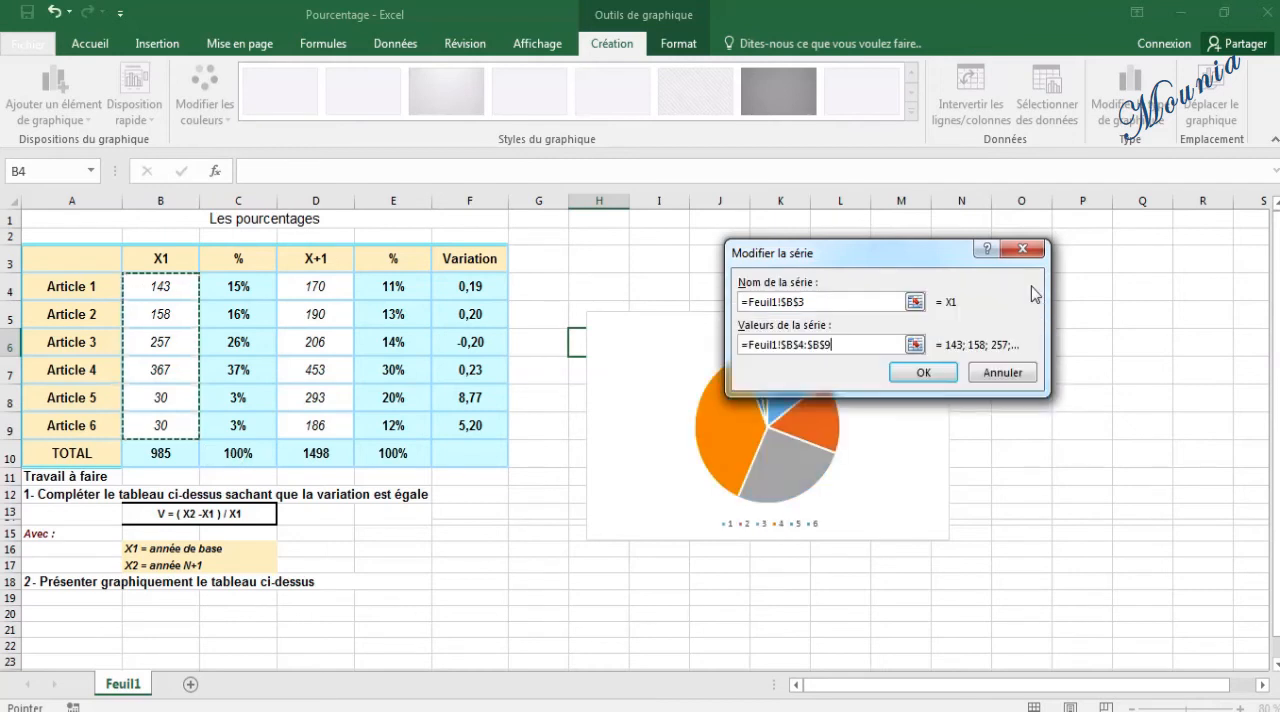
click(926, 372)
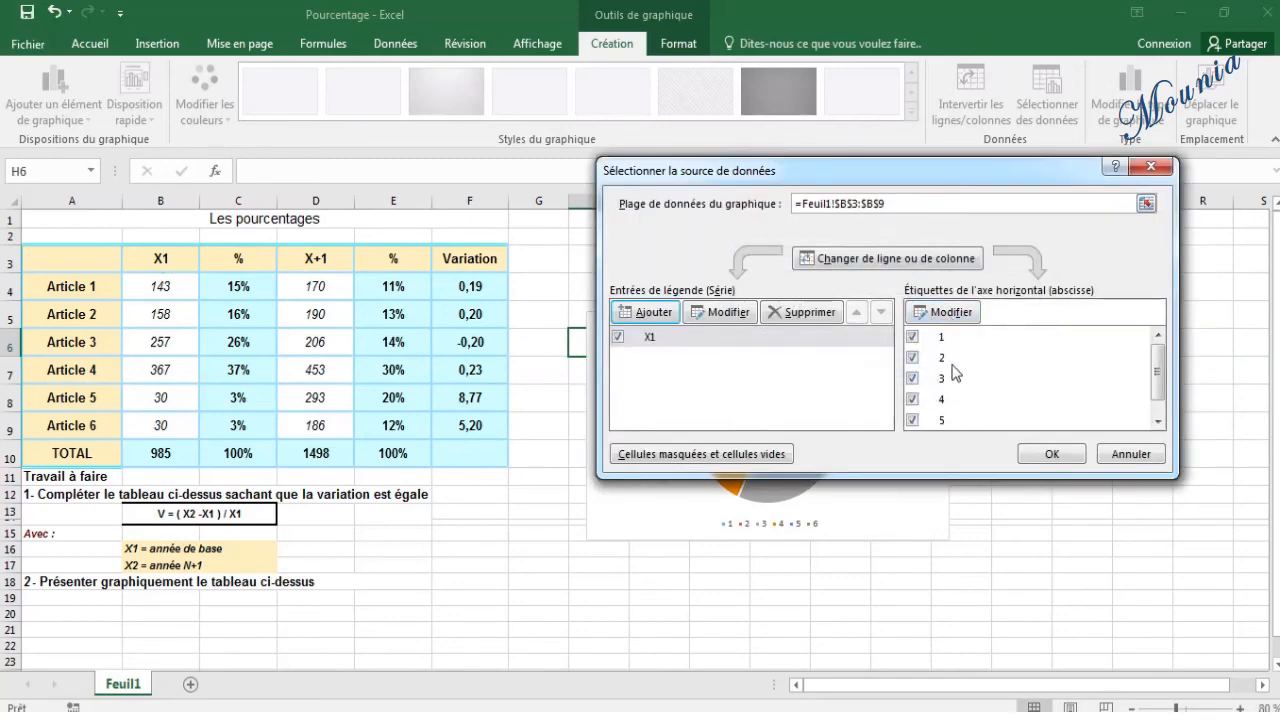
- Set the chart's axis labels to the article names in A4:A9 and apply the data source
click(949, 315)
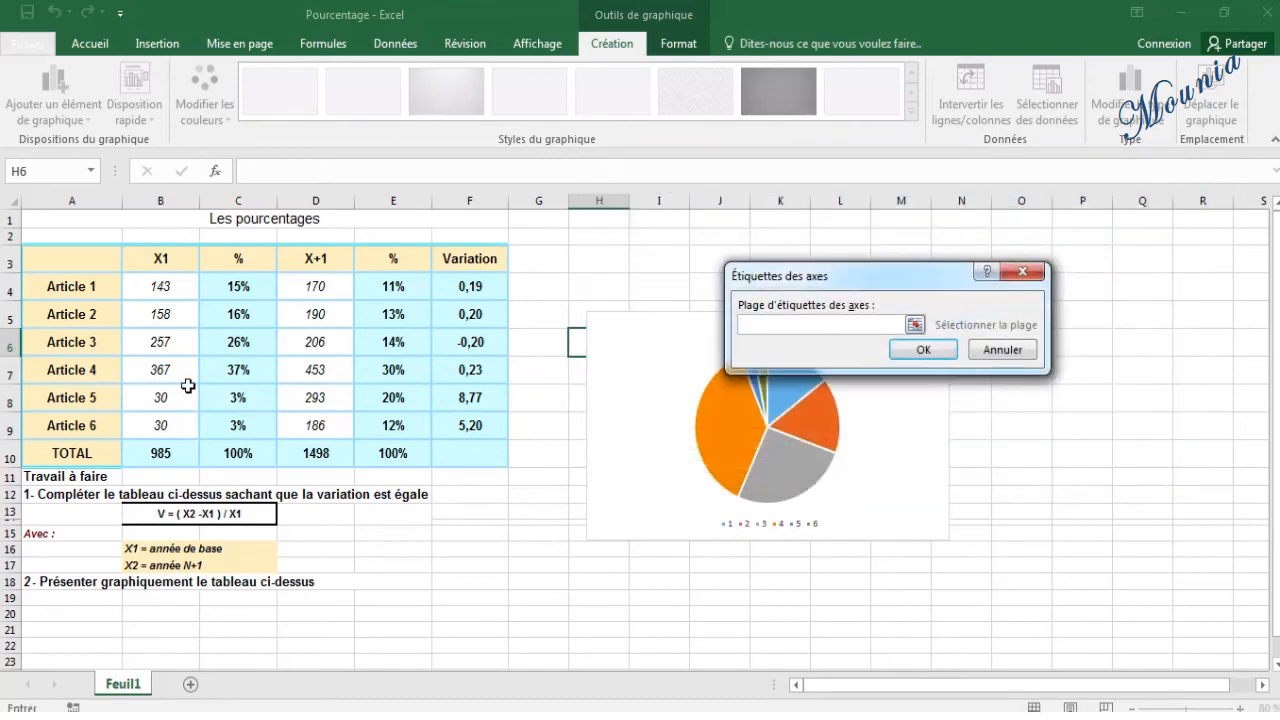
drag(83, 287, 86, 430)
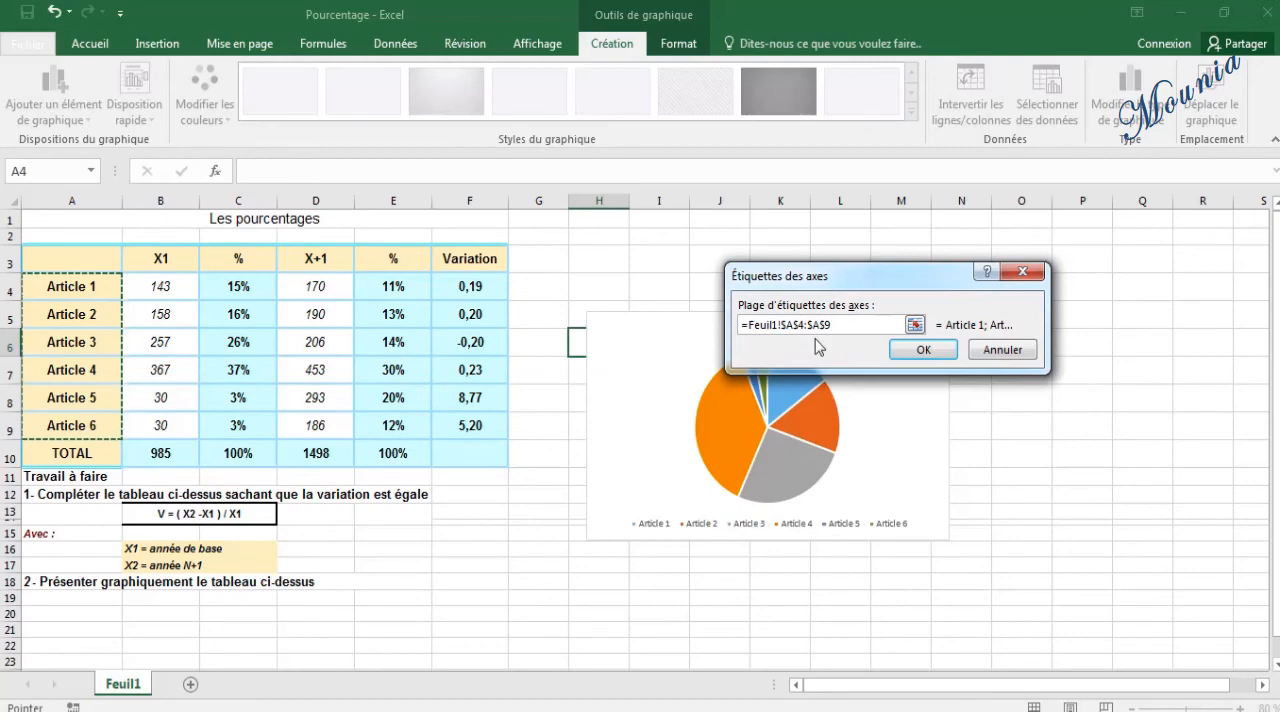
click(922, 350)
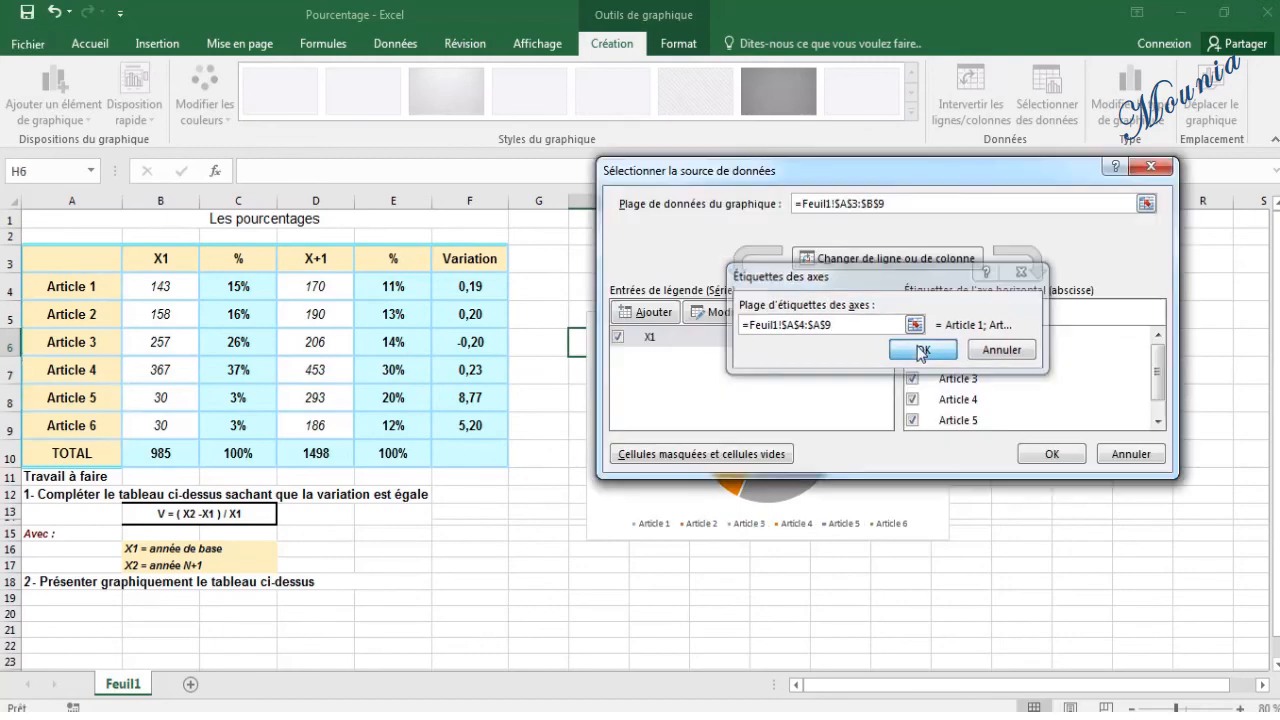
click(1047, 456)
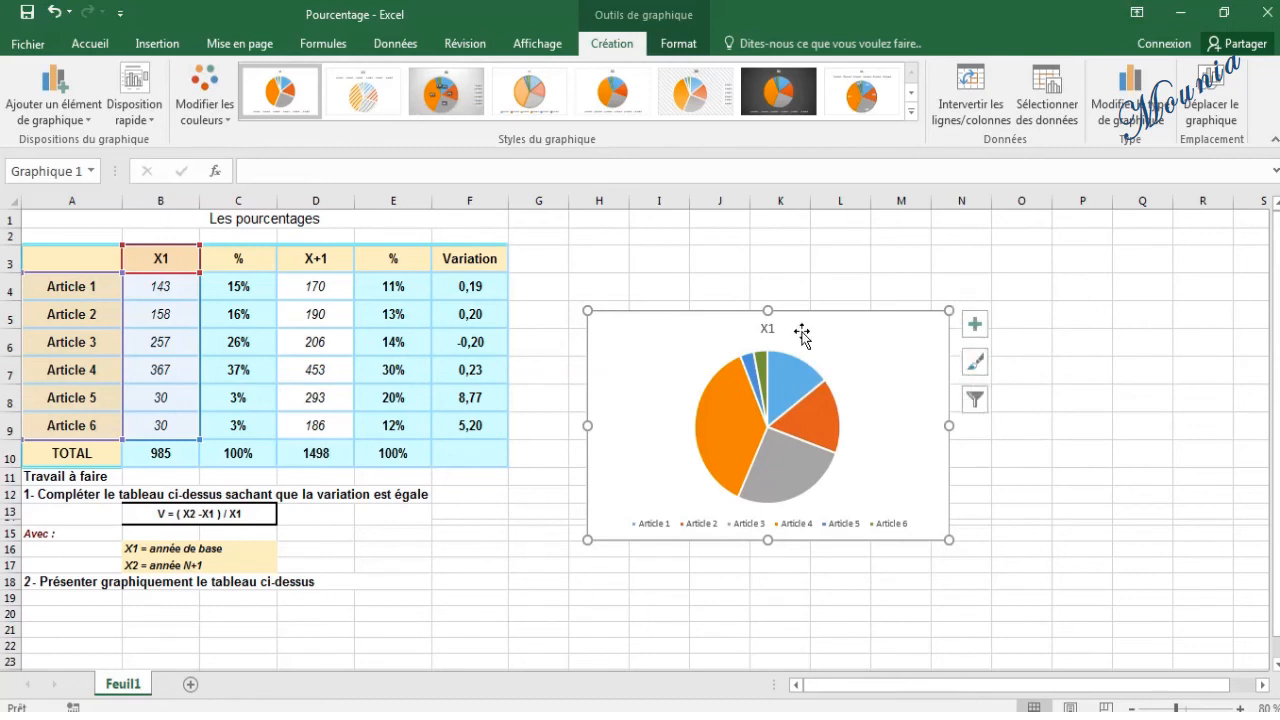
- Apply the first quick layout to the pie chart, labelling each slice with its article name and percentage
click(134, 104)
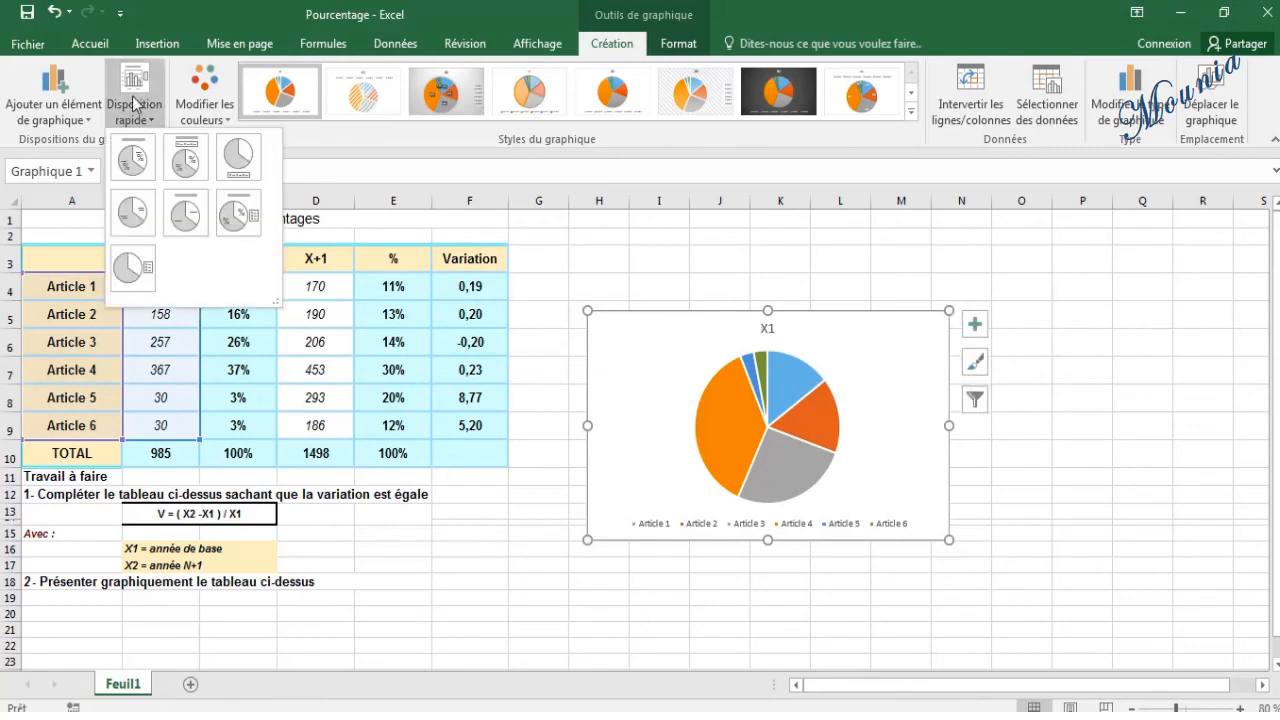
click(133, 163)
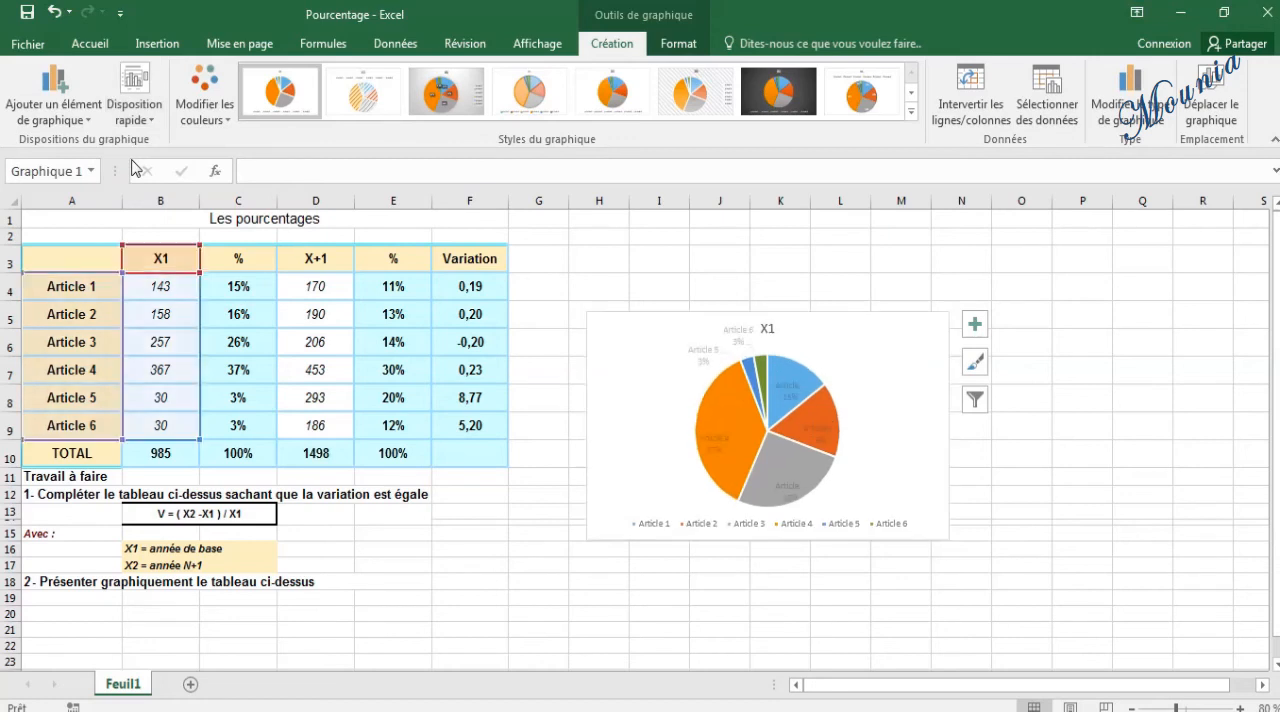
click(770, 328)
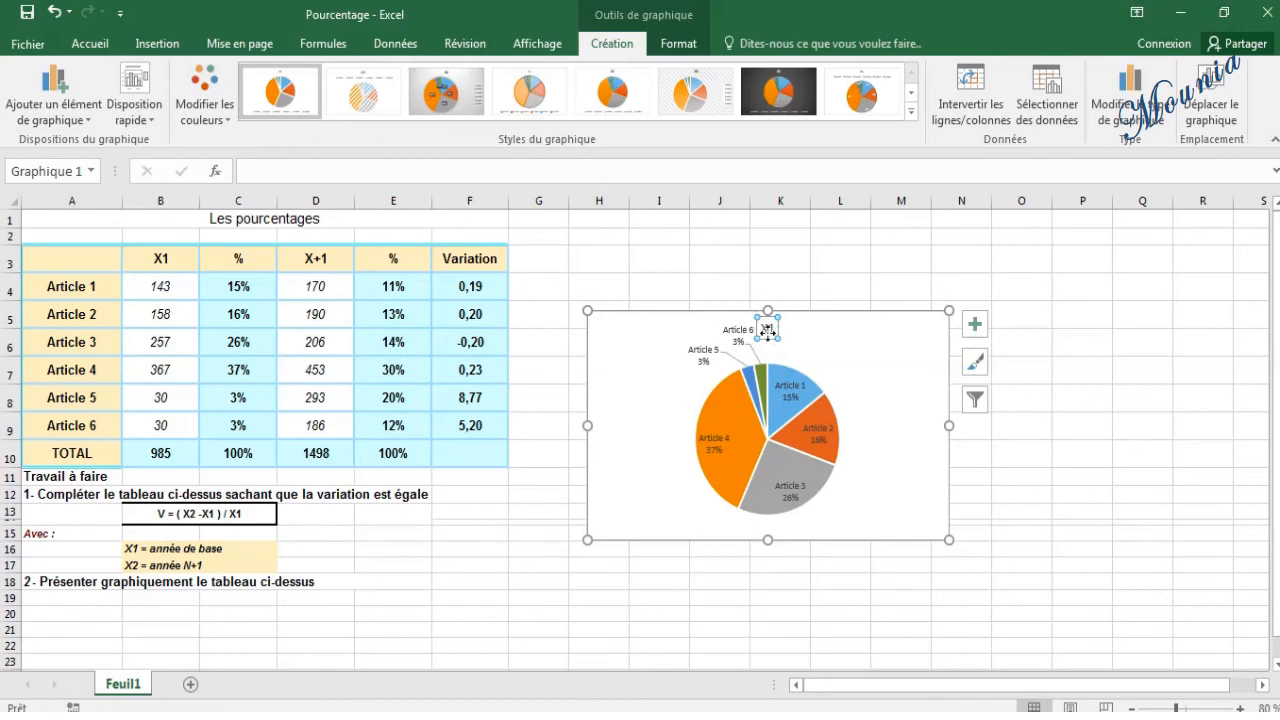
- Move the Article 4 and Article 3 data labels off their slices to the blank area outside the pie
click(718, 447)
click(718, 448)
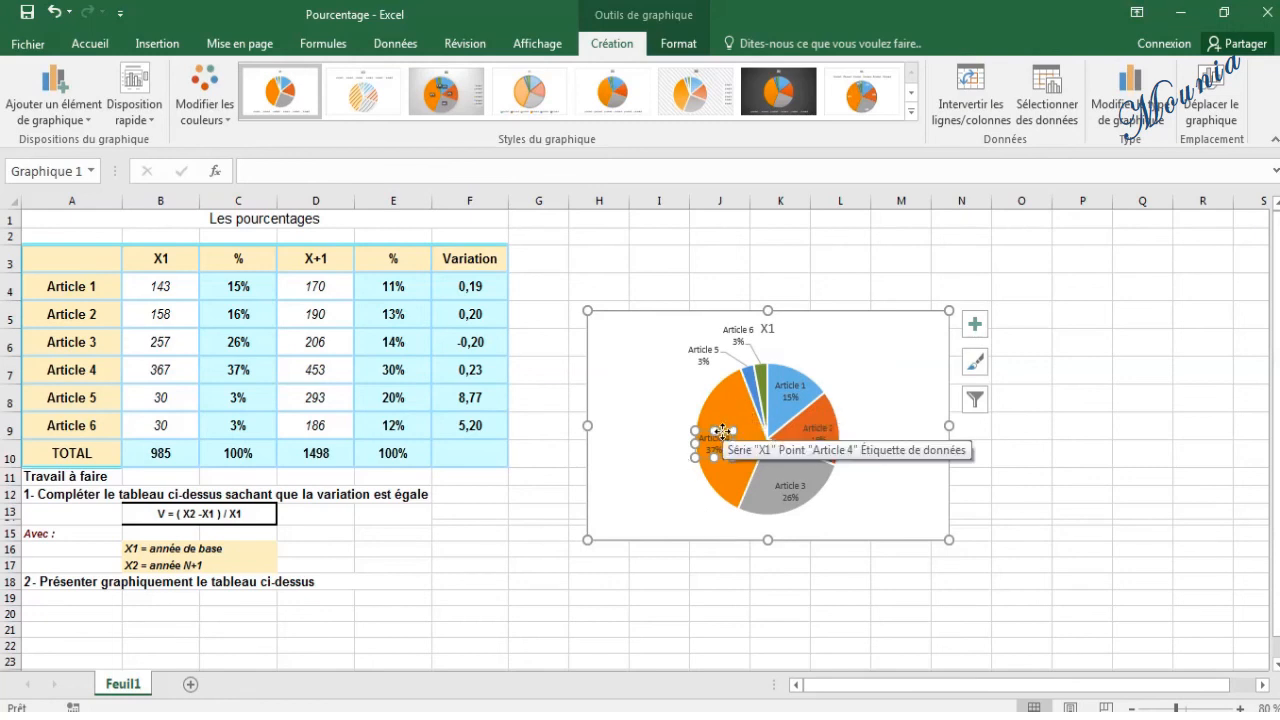
drag(722, 432, 657, 431)
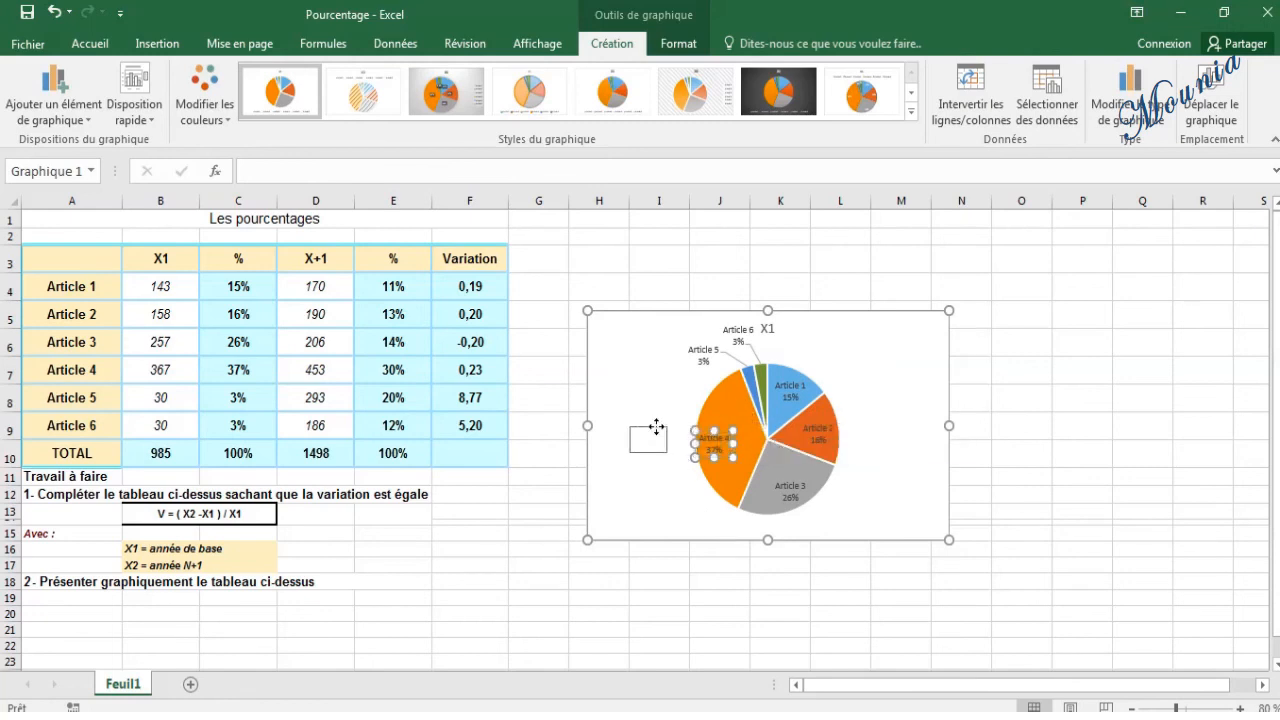
click(784, 488)
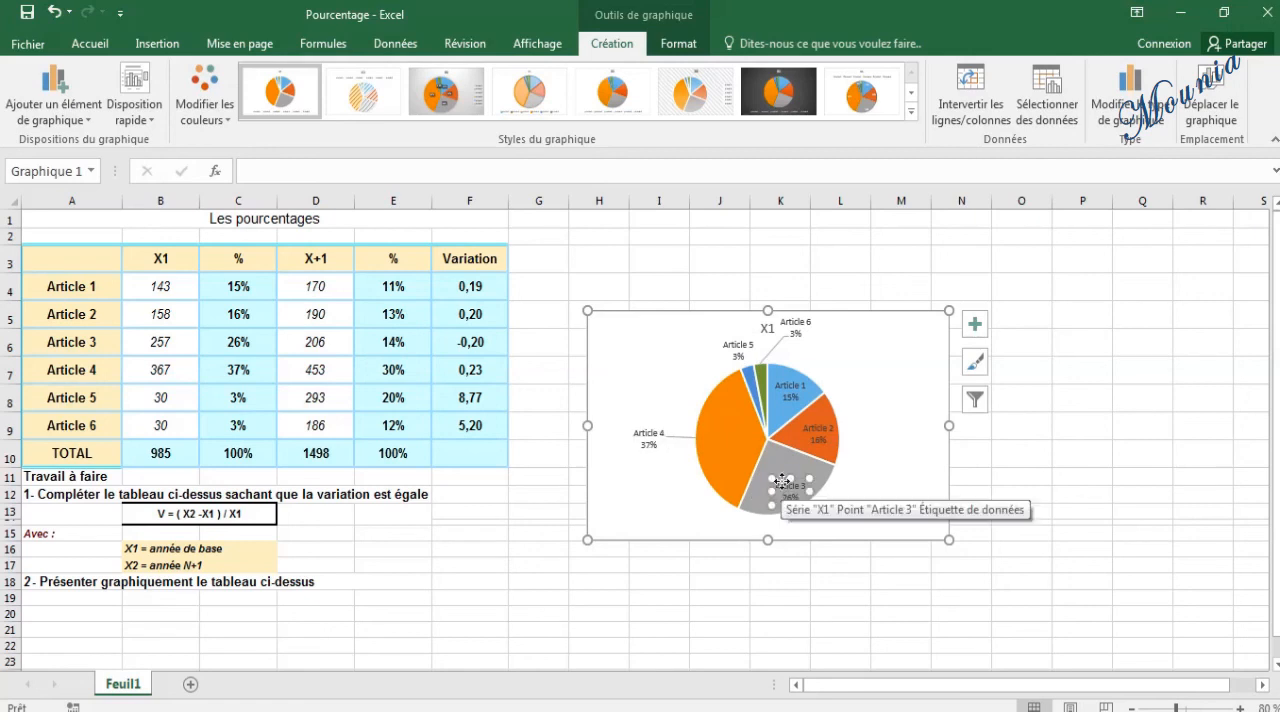
drag(783, 480, 876, 498)
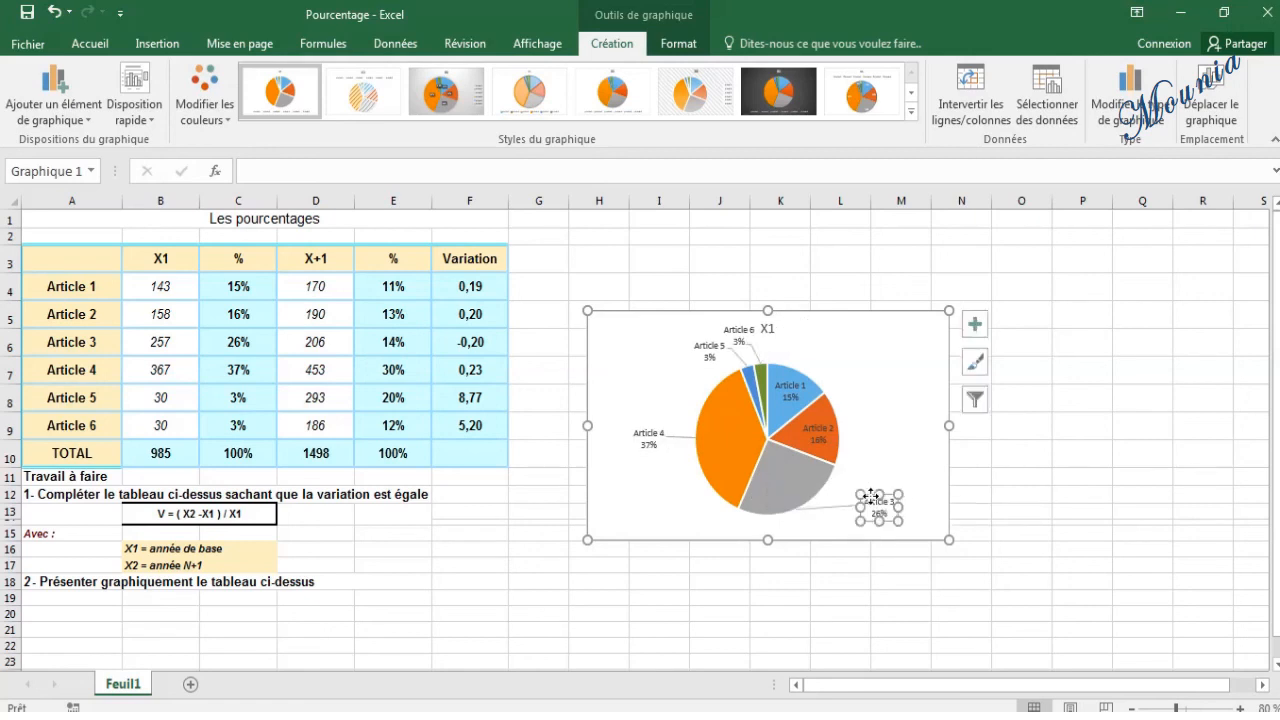
- Move the Article 2 and Article 1 data labels off their slices to the blank area beside the pie
click(825, 434)
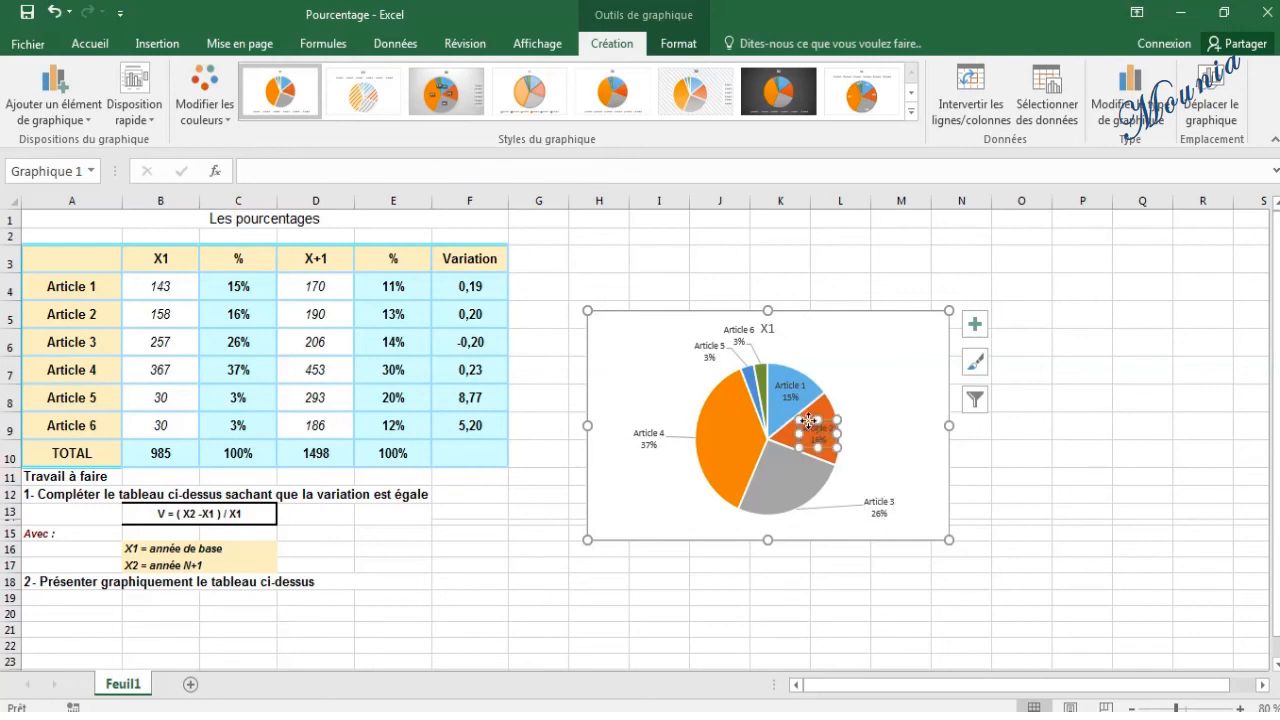
drag(808, 421, 882, 425)
click(792, 388)
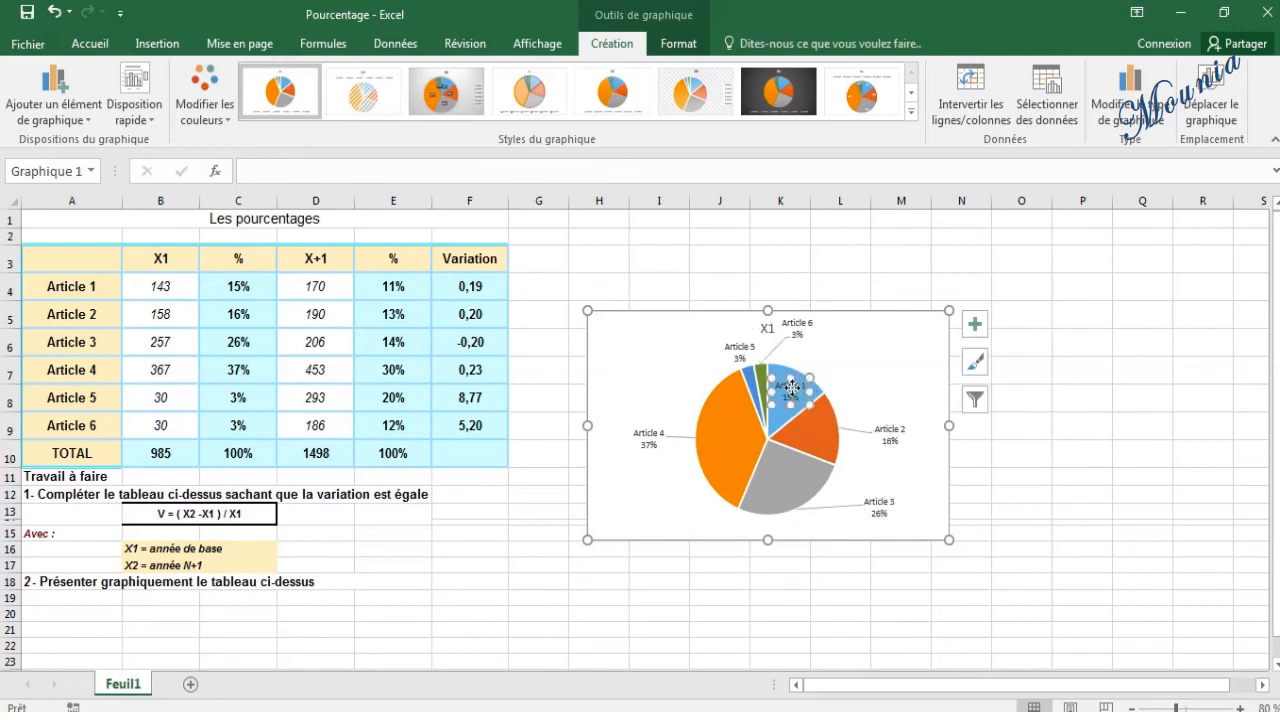
drag(783, 376, 880, 352)
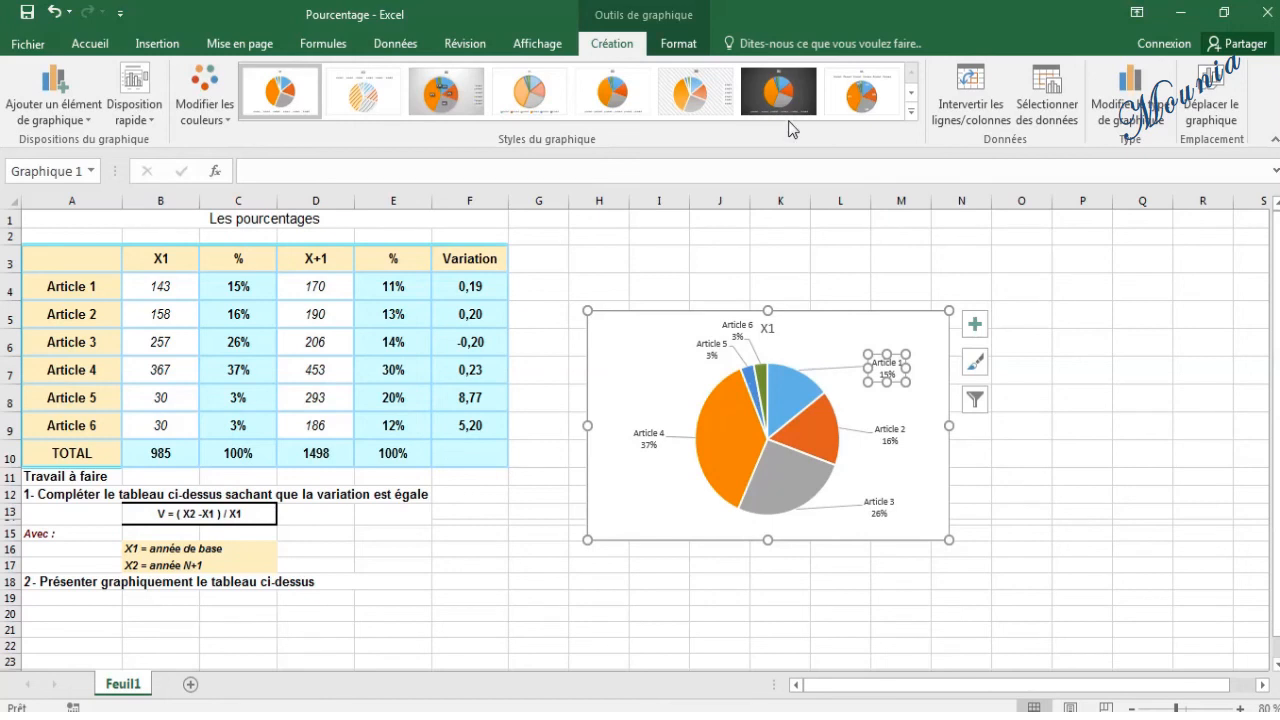
click(910, 114)
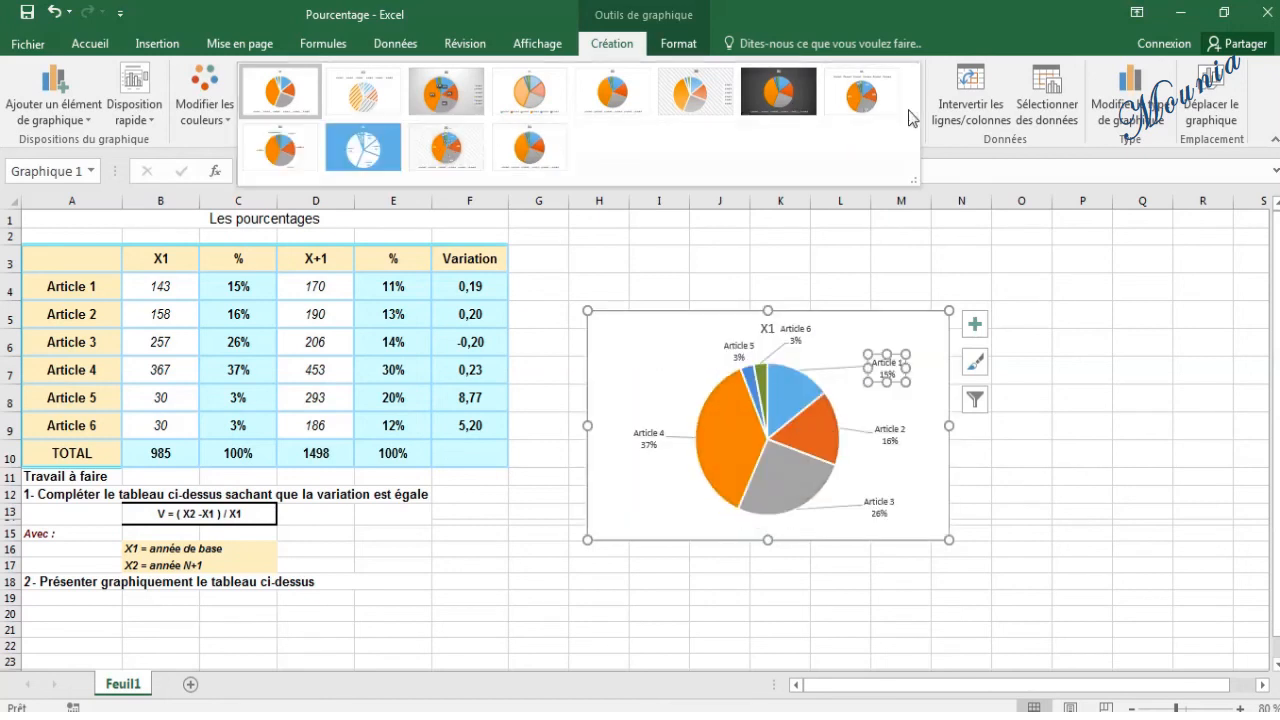
click(922, 28)
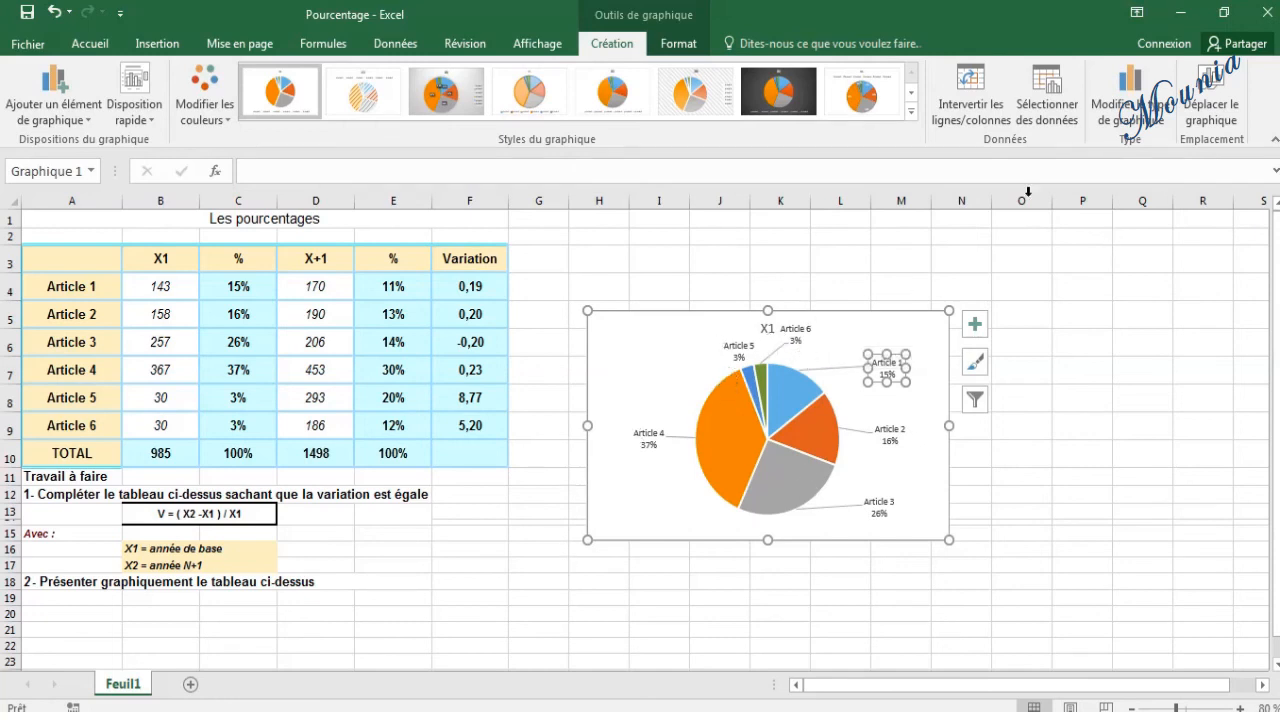
click(1229, 113)
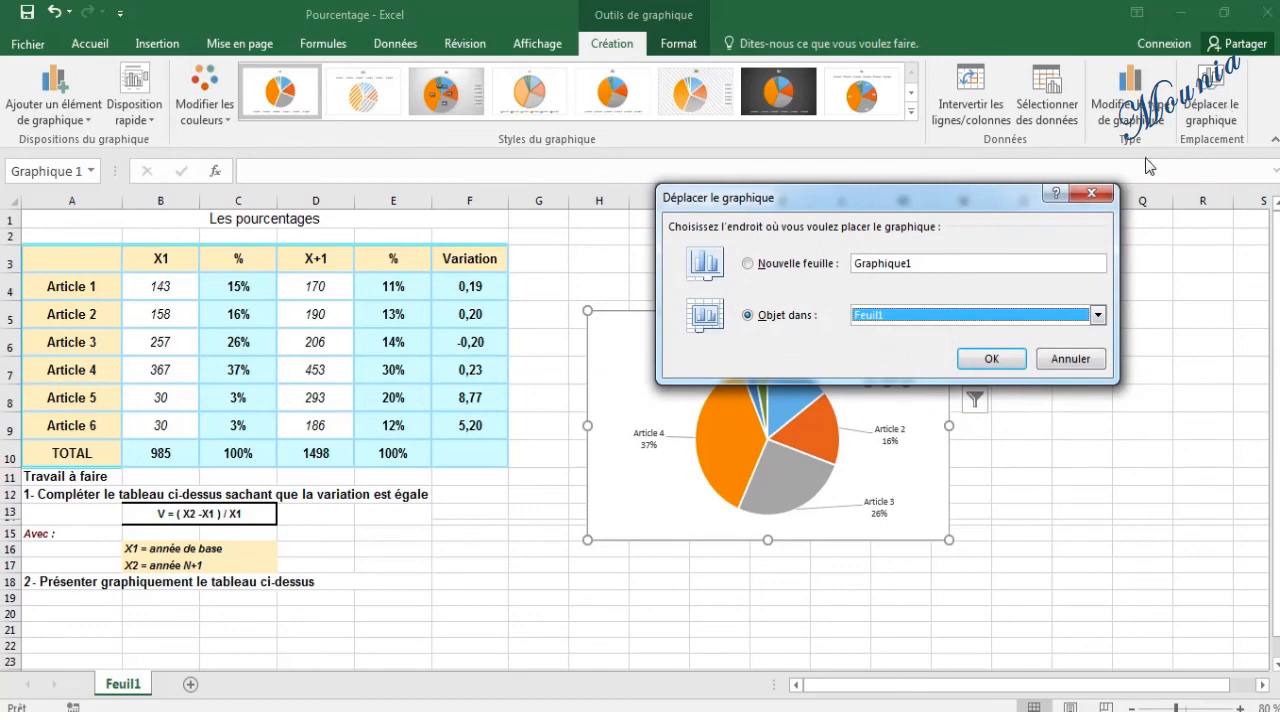
click(1091, 192)
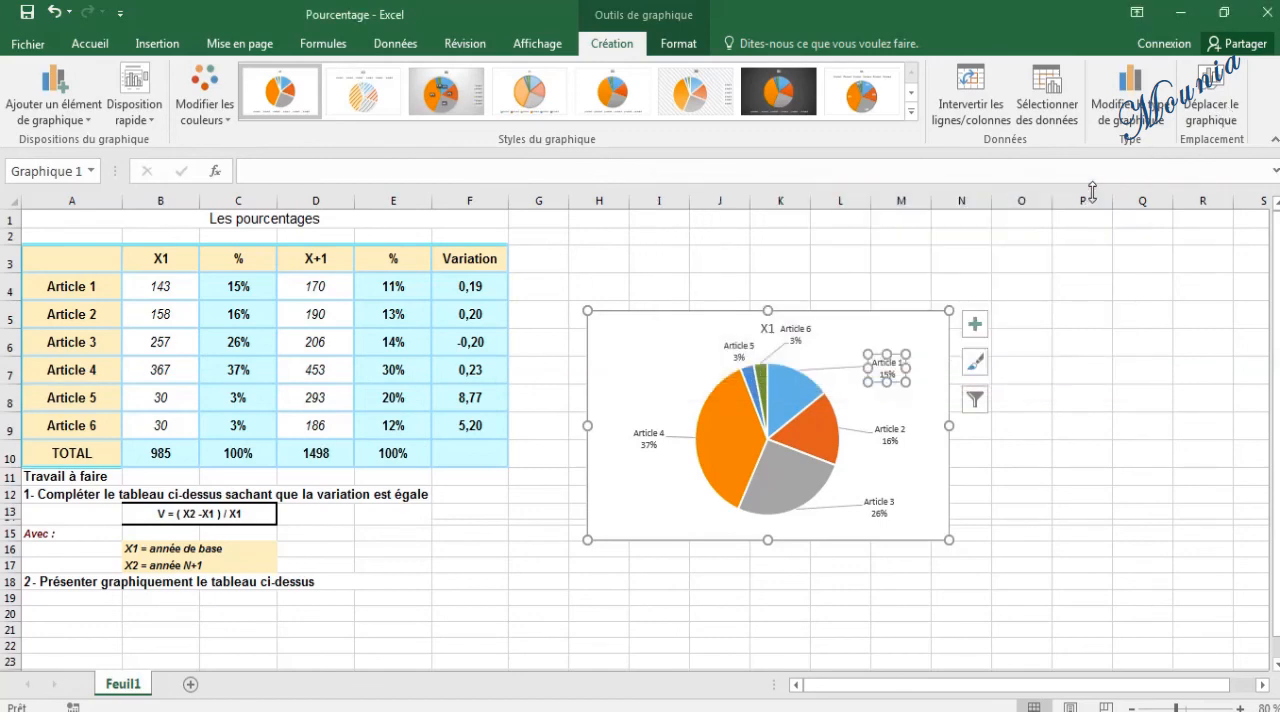